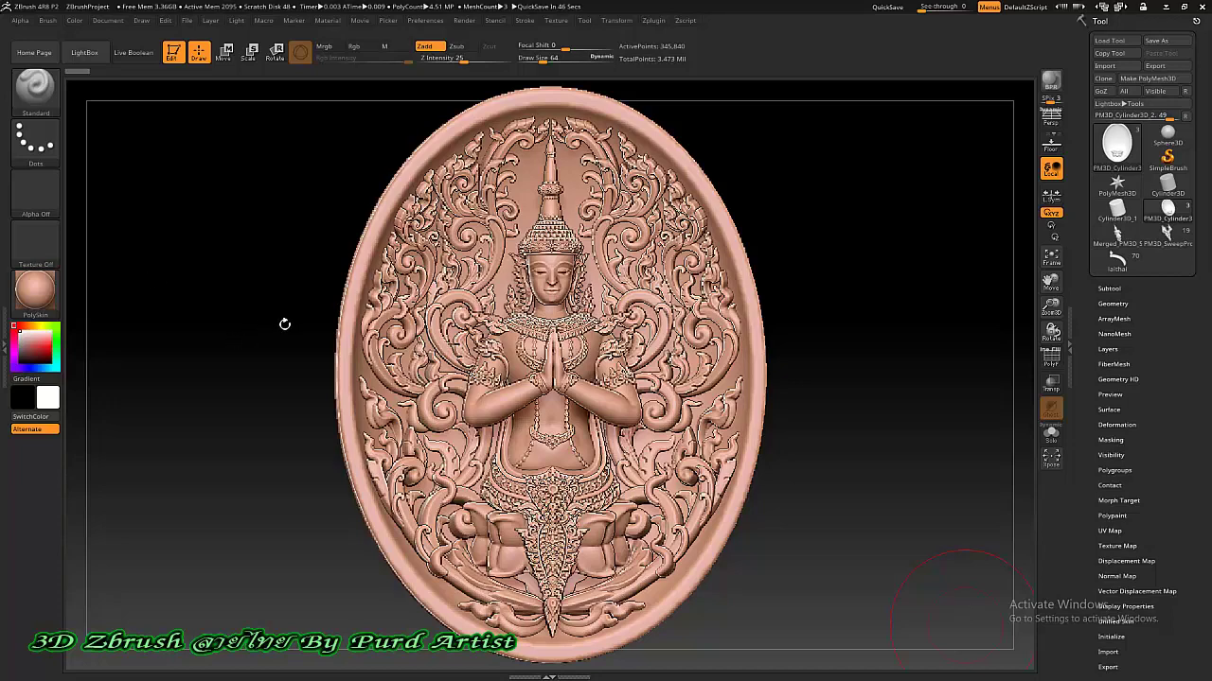
Step: Apply the MatCap Red Wax material to the oval relief model from the MatCap materials
left_click_drag(284, 323, 222, 318)
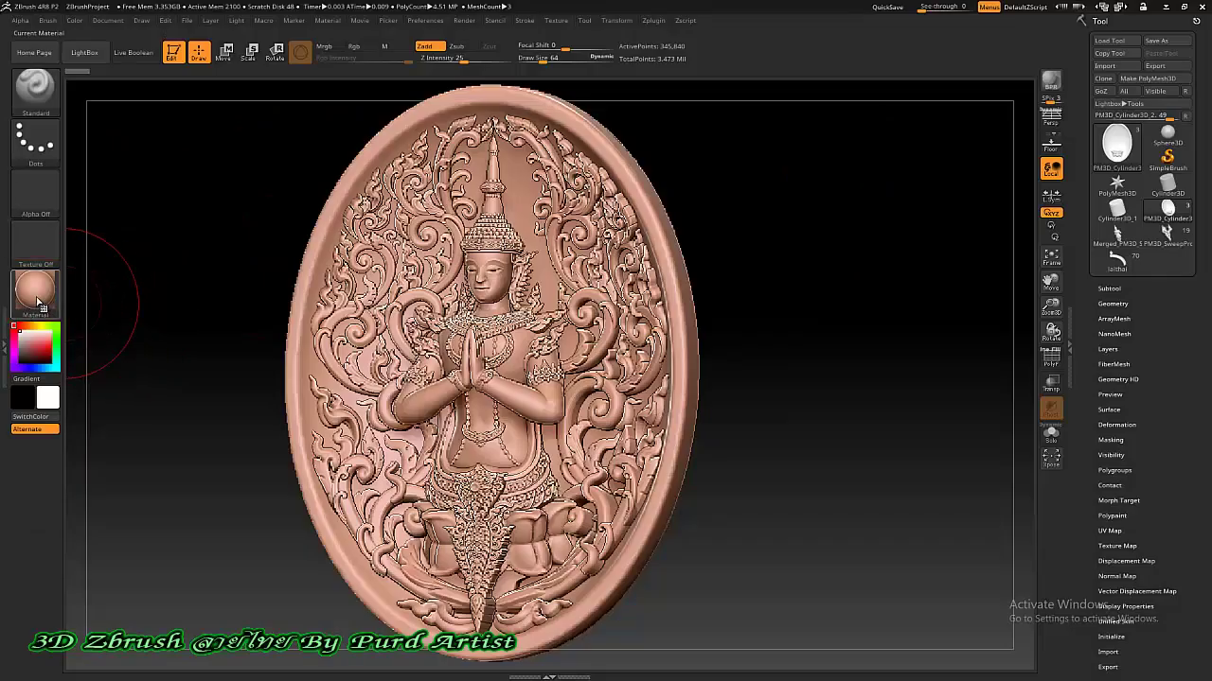
left_click(40, 301)
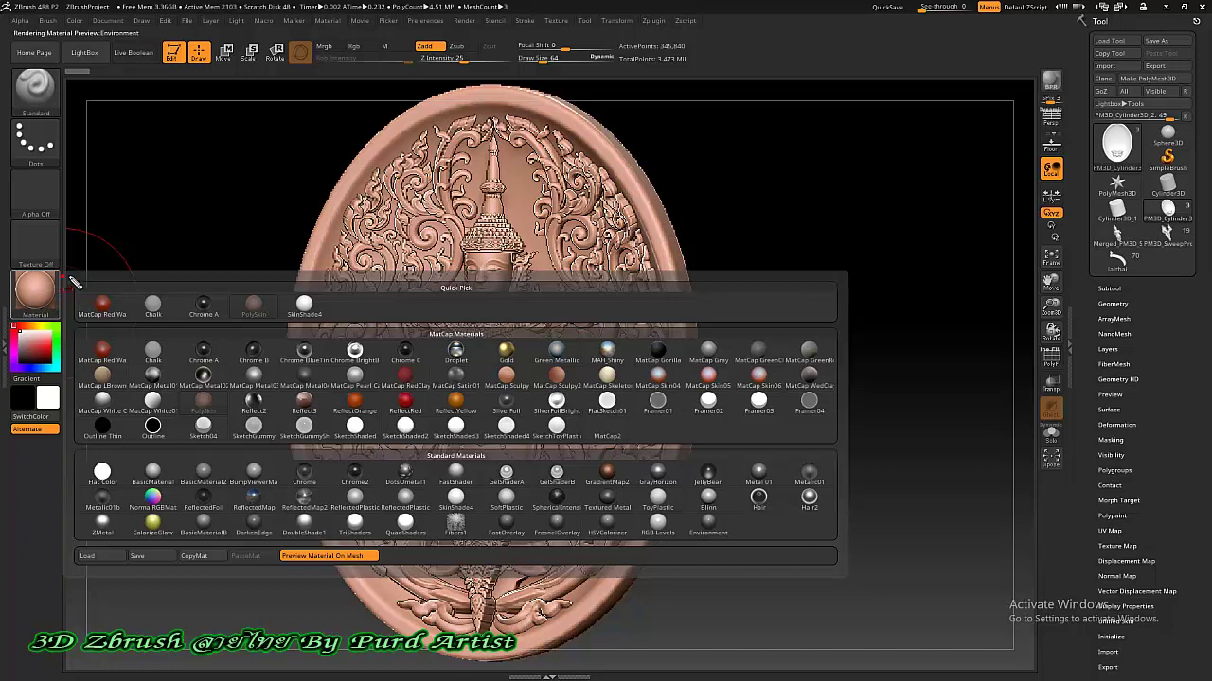
left_click_drag(62, 278, 253, 318)
mouse_move(386, 370)
left_mouse_down()
mouse_move(736, 533)
mouse_move(848, 546)
left_mouse_up()
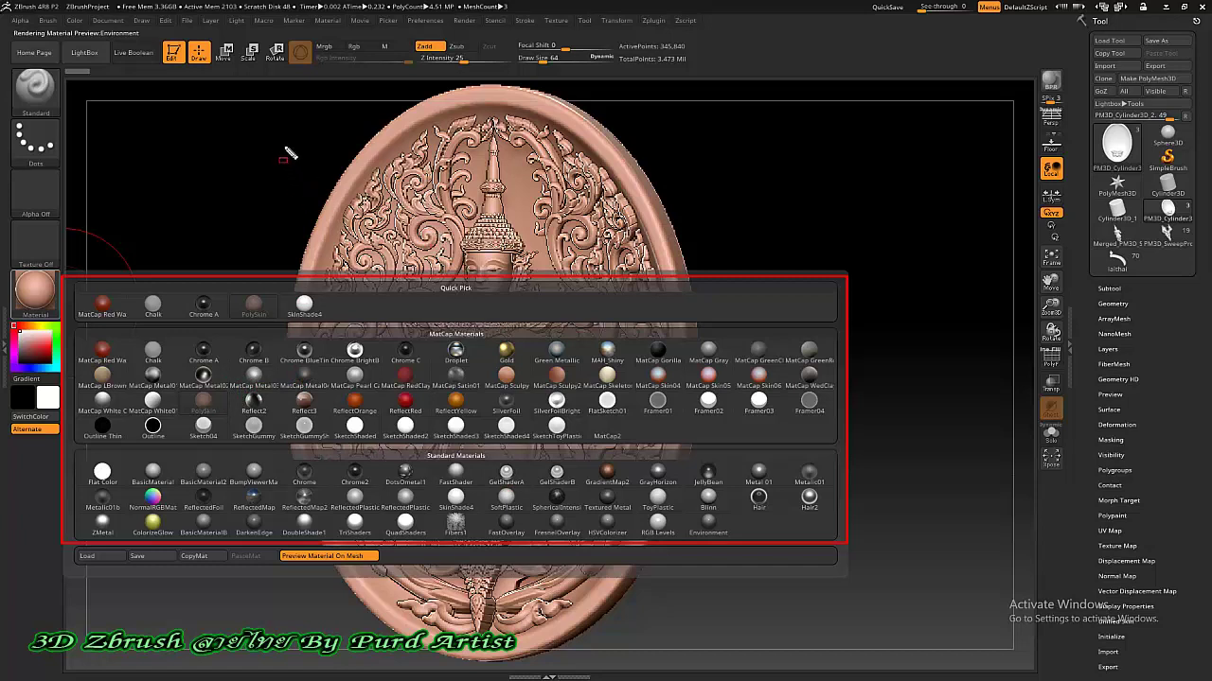
mouse_move(279, 138)
left_mouse_down()
mouse_move(514, 217)
mouse_move(574, 256)
left_mouse_up()
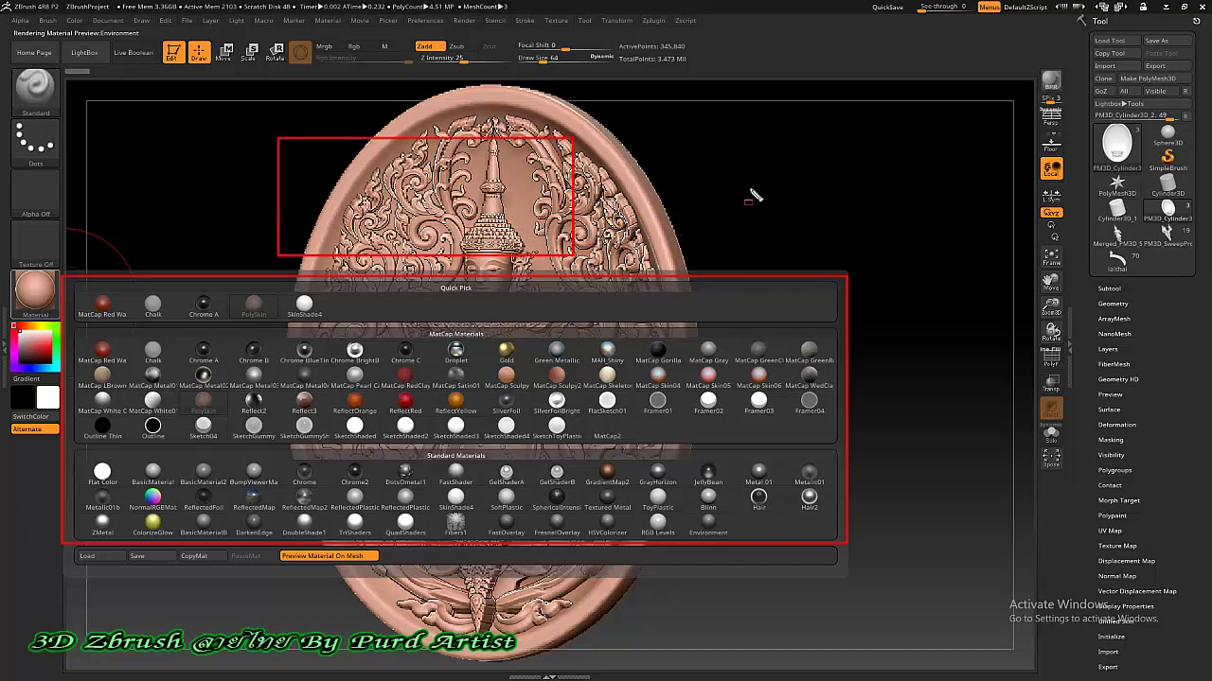
left_click_drag(670, 219, 598, 252)
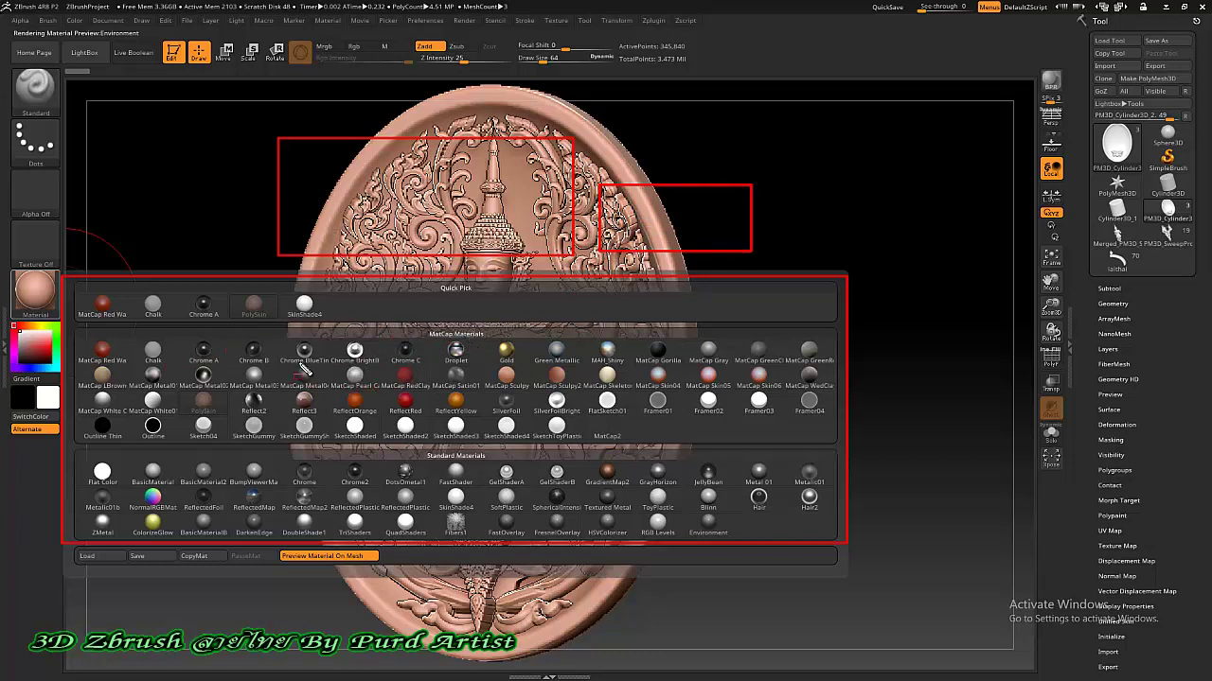
key("Escape")
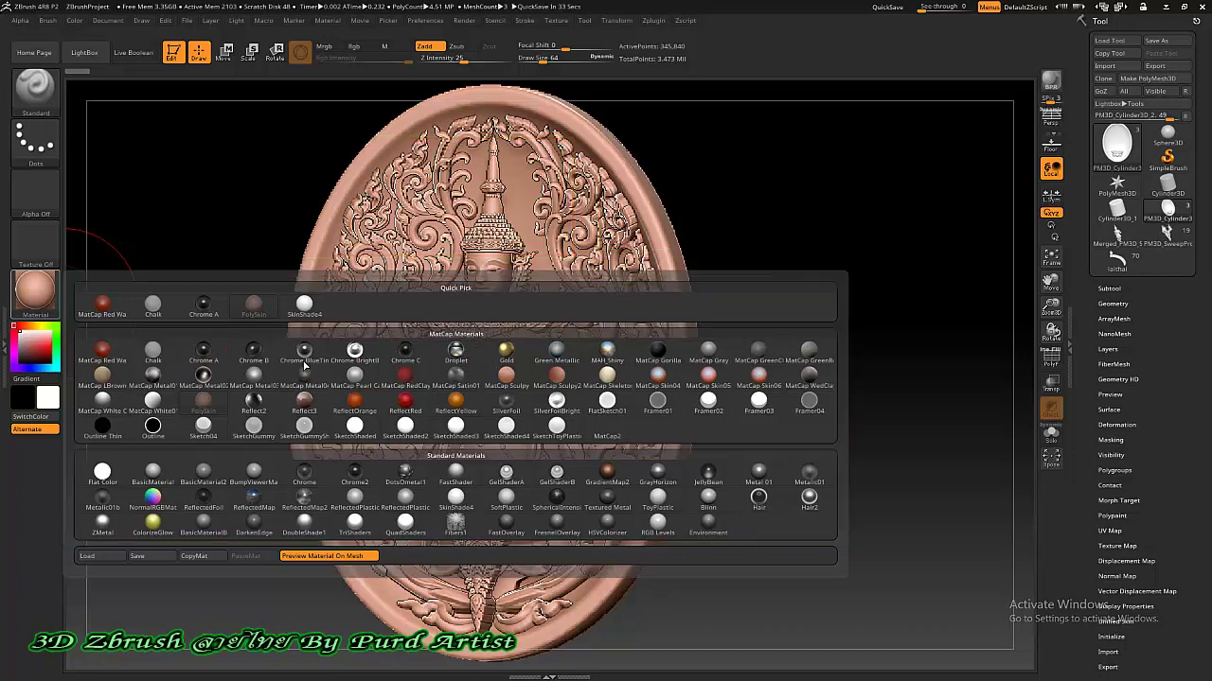
left_click(102, 355)
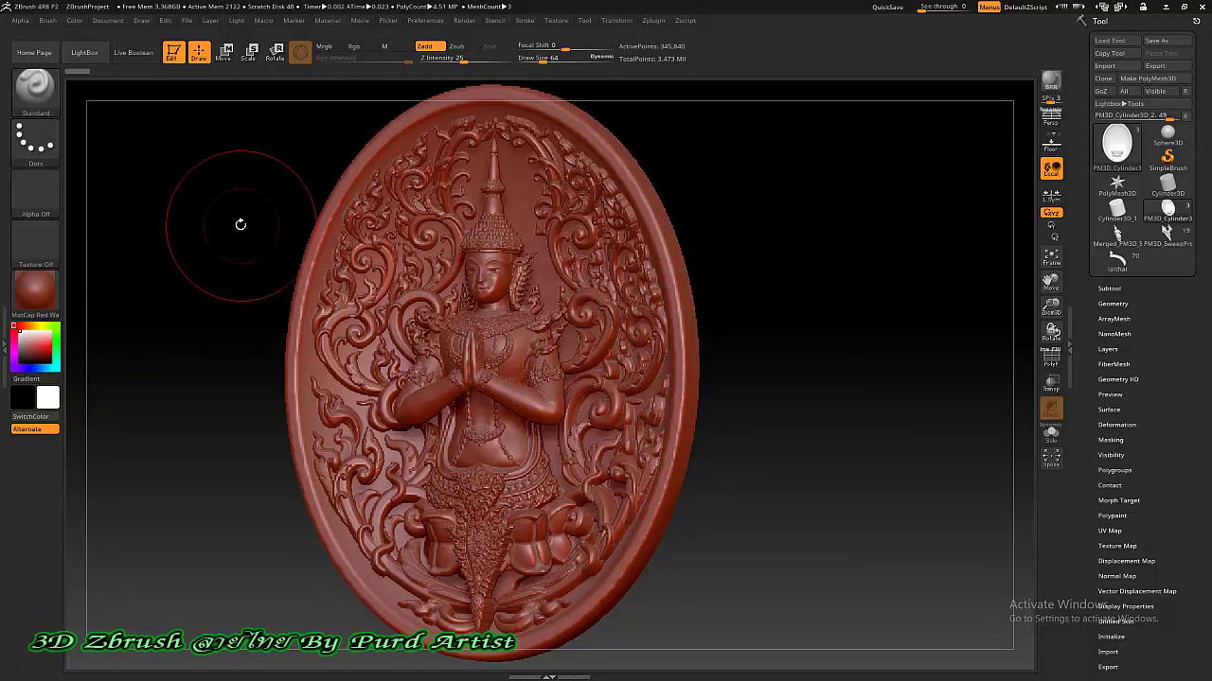
Step: Change the relief's material to PolySkin from the quick picks and inspect it from the front
left_click(36, 296)
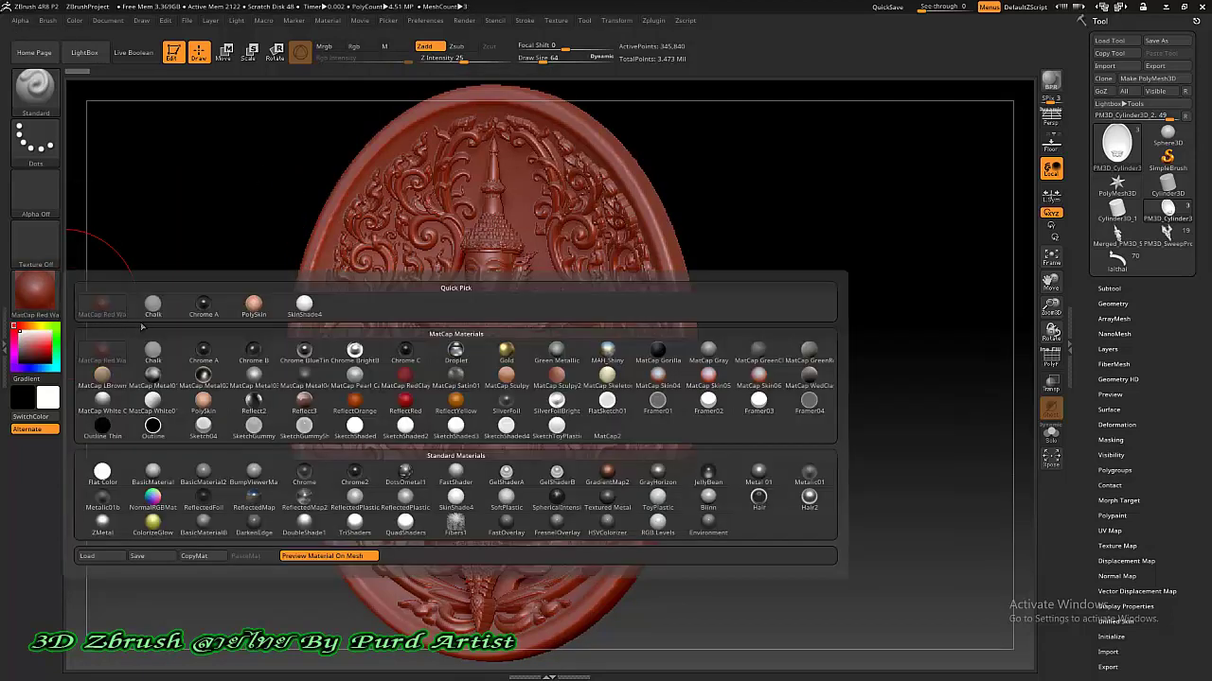
mouse_move(239, 320)
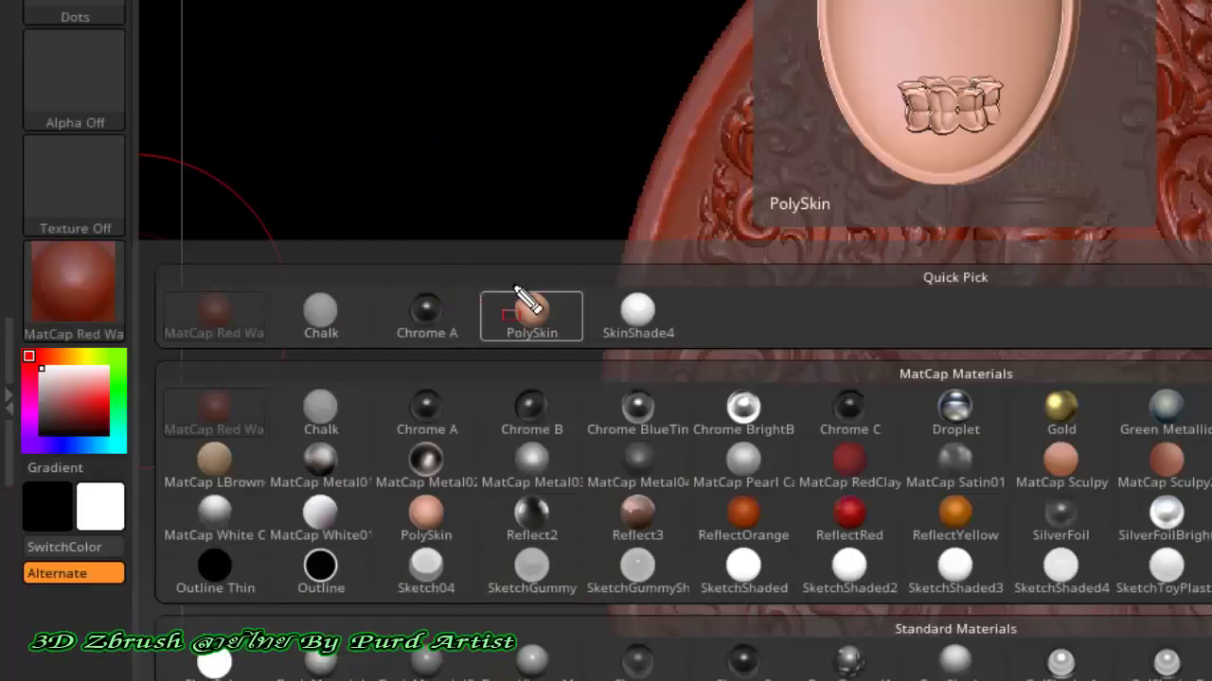
left_click_drag(213, 281, 284, 324)
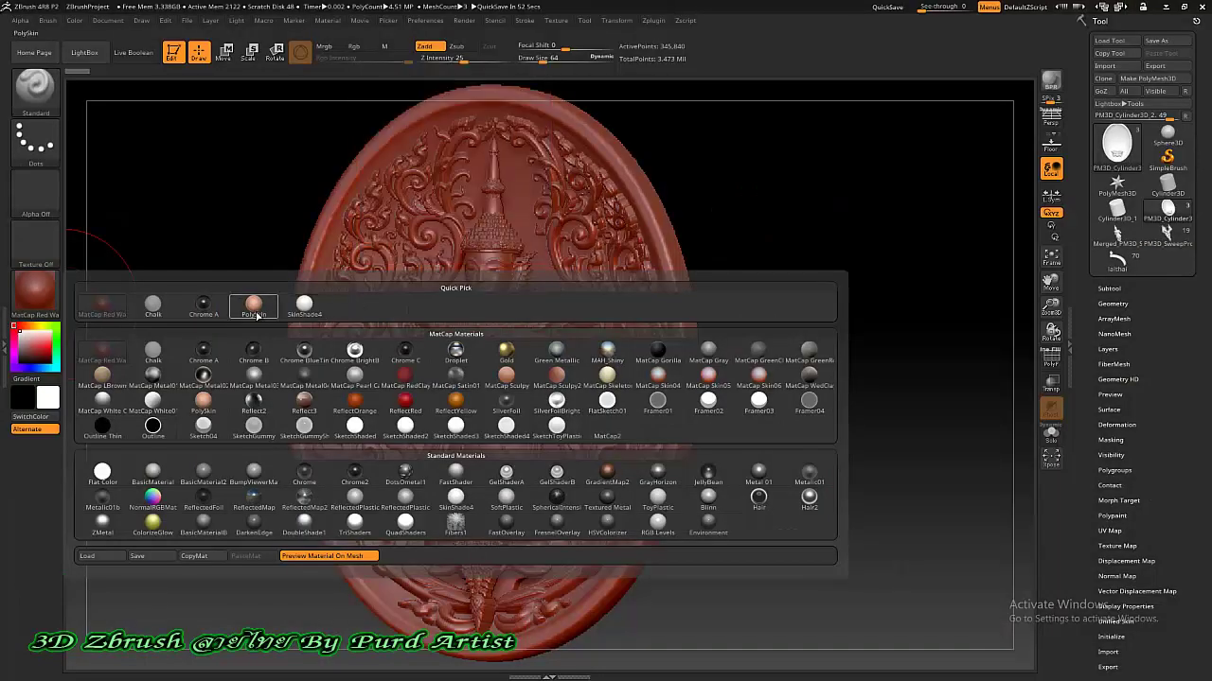
left_click(256, 314)
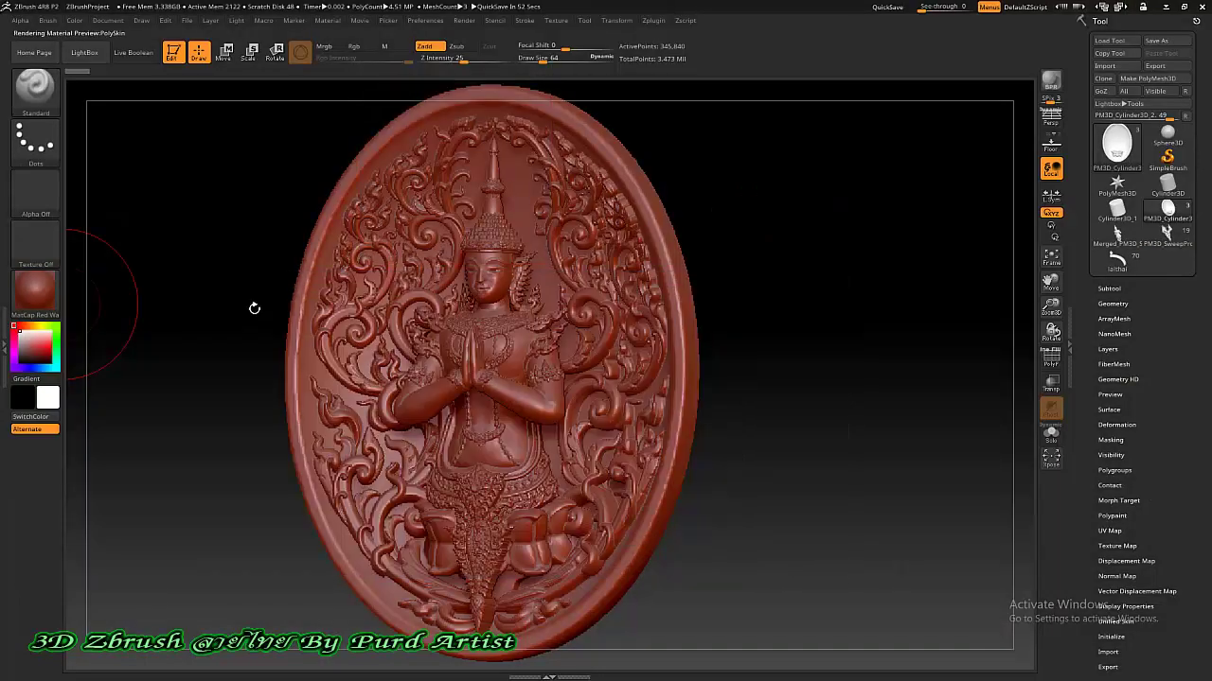
mouse_move(203, 286)
left_mouse_down()
mouse_move(238, 284)
mouse_move(208, 298)
left_mouse_up()
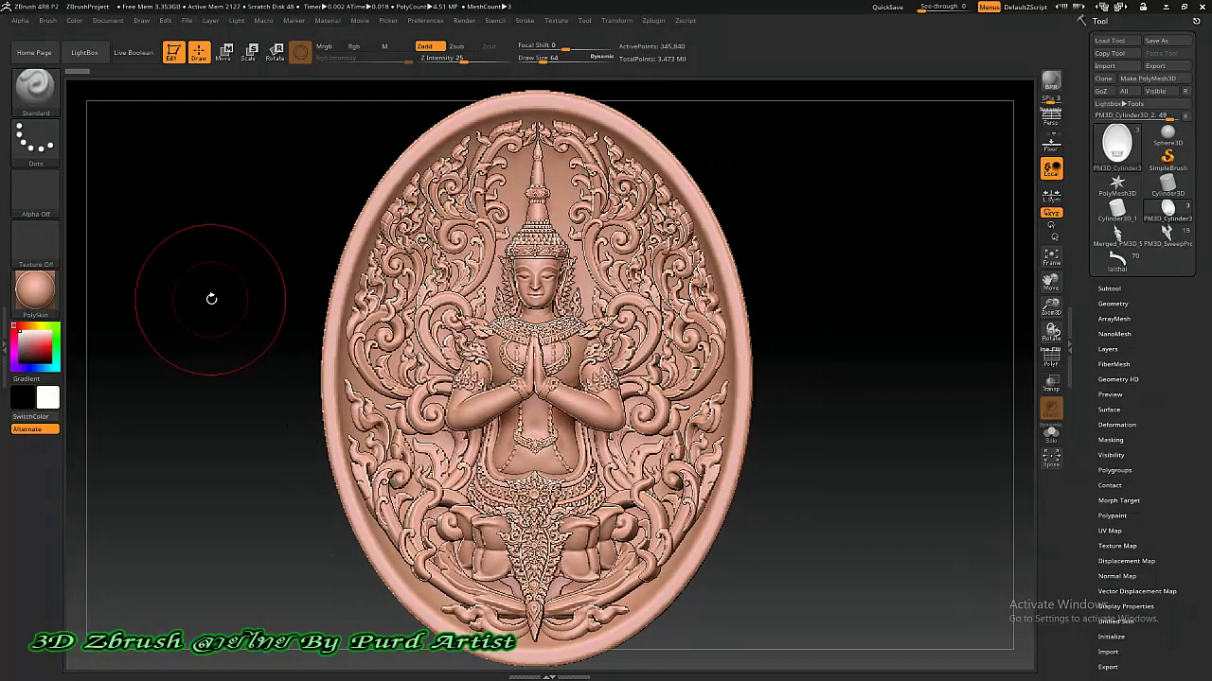
Step: Apply the MAH_Shiny material to the relief and inspect its shading from an angle
left_click(36, 299)
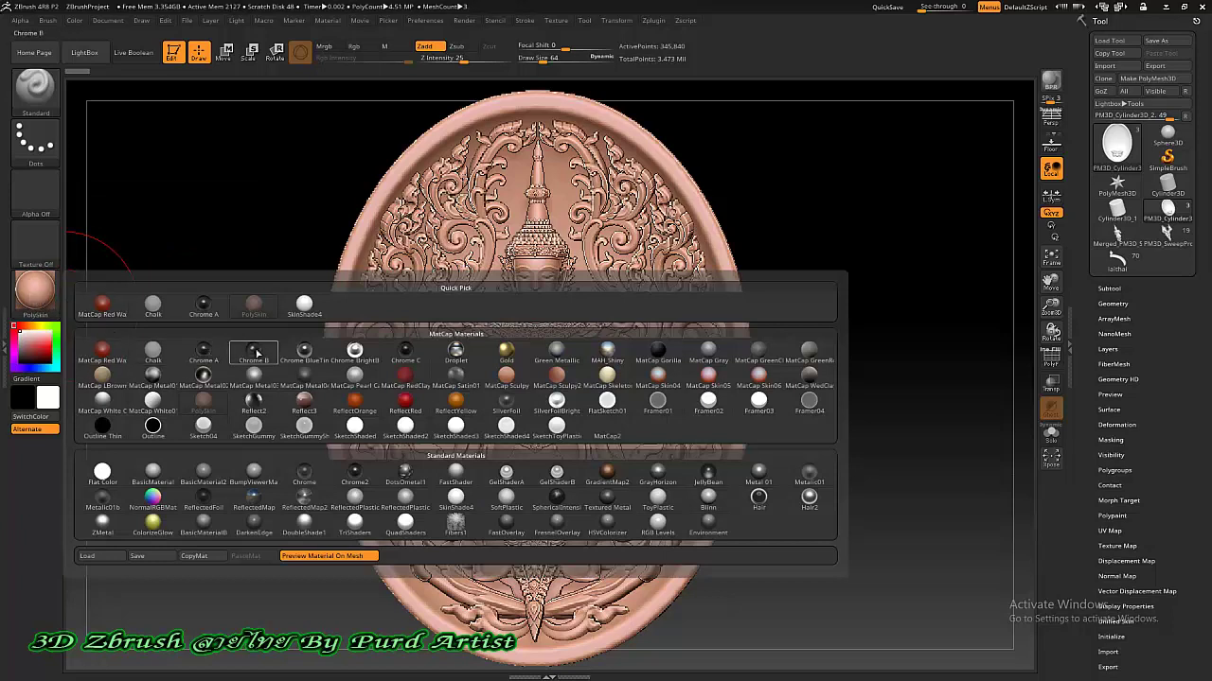
left_click(606, 355)
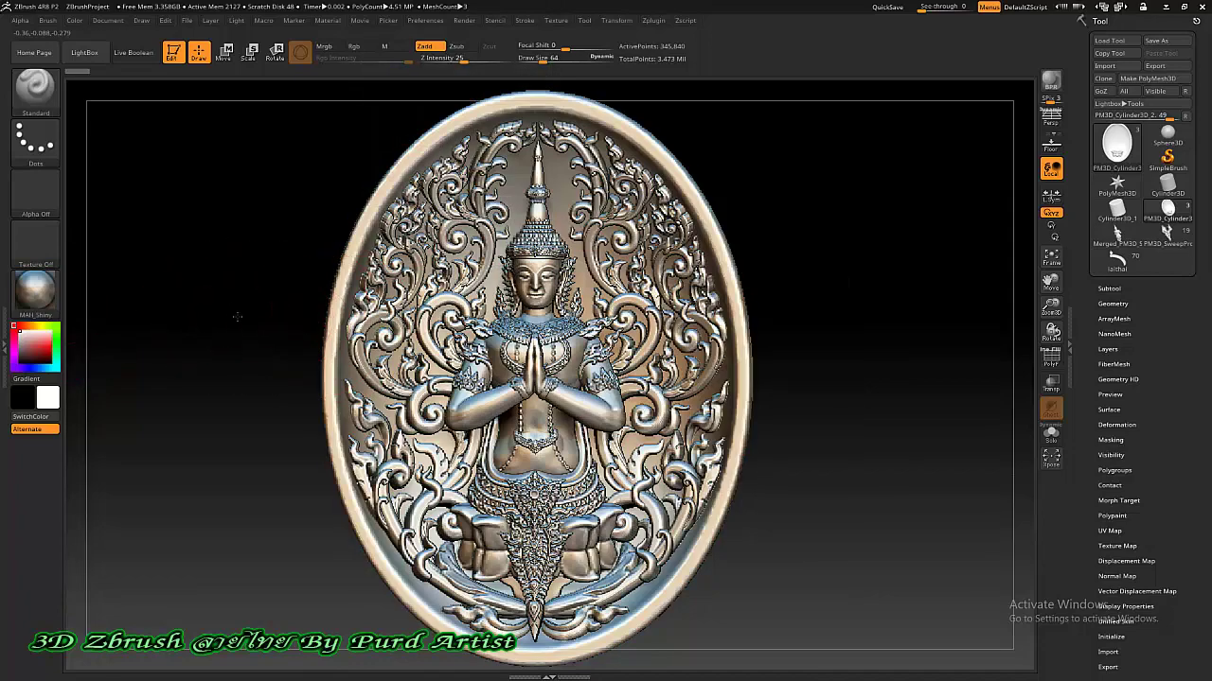
mouse_move(232, 313)
left_mouse_down()
mouse_move(223, 315)
mouse_move(262, 312)
mouse_move(238, 306)
left_mouse_up()
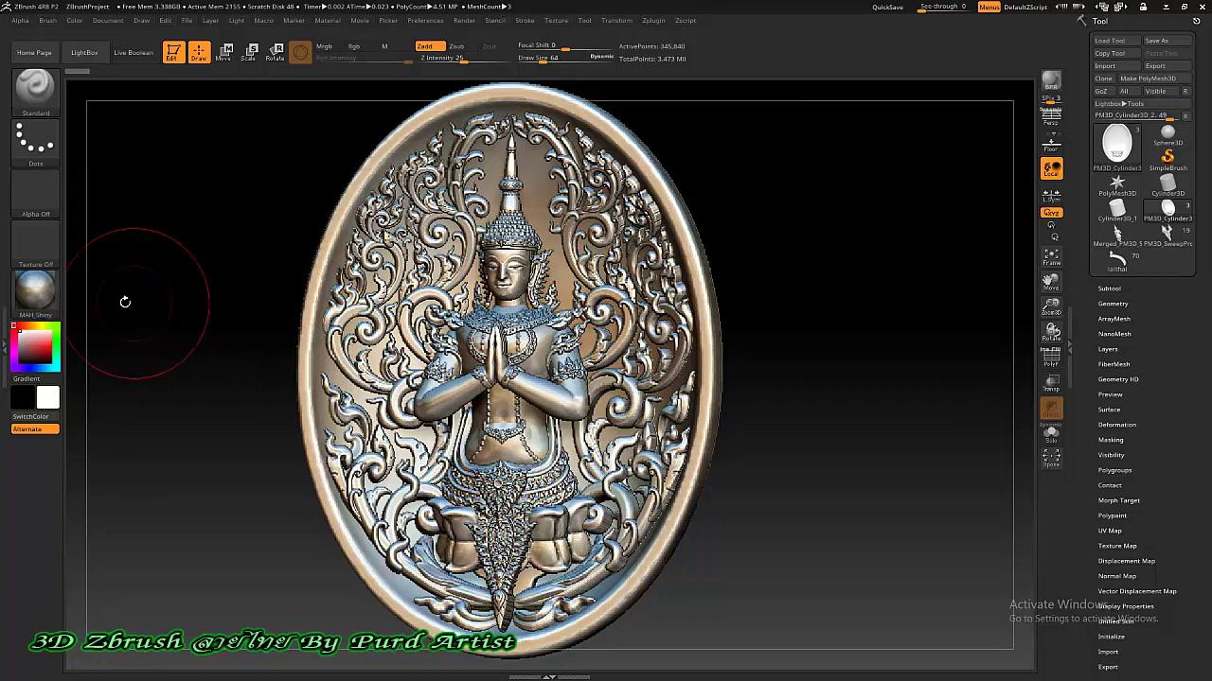
Step: Change the relief's material to Reflect3 and check how it shades the ornament
left_click(40, 301)
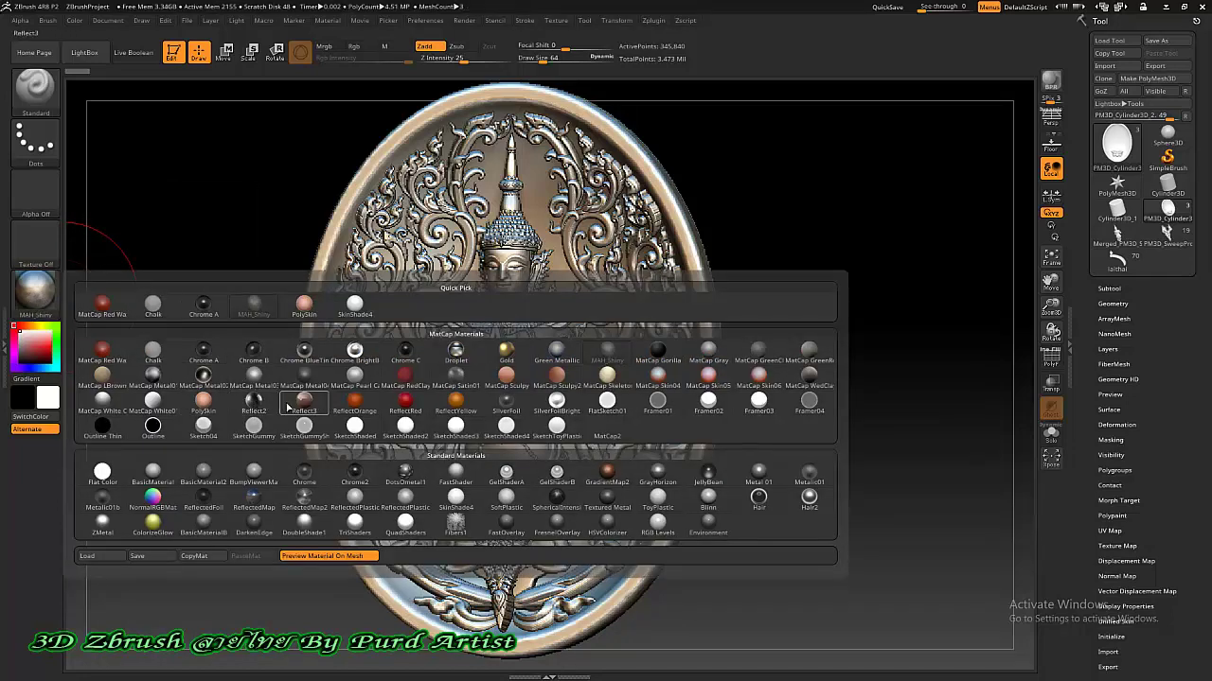
left_click(309, 405)
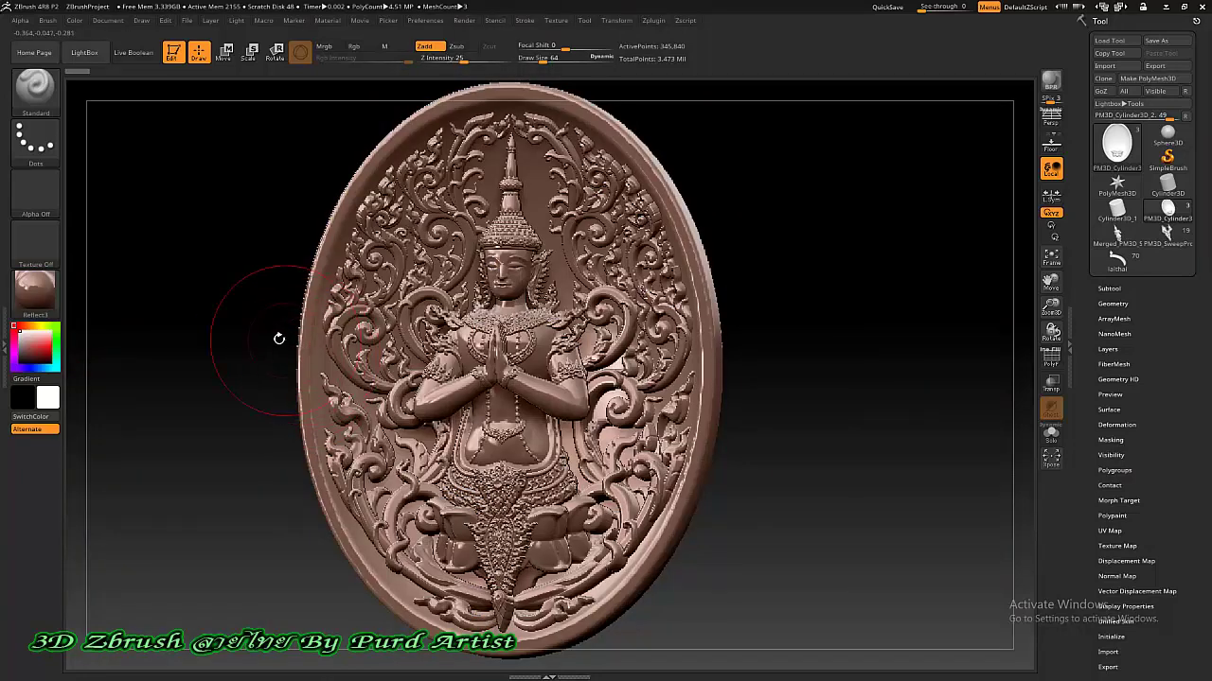
left_click_drag(244, 335, 135, 319)
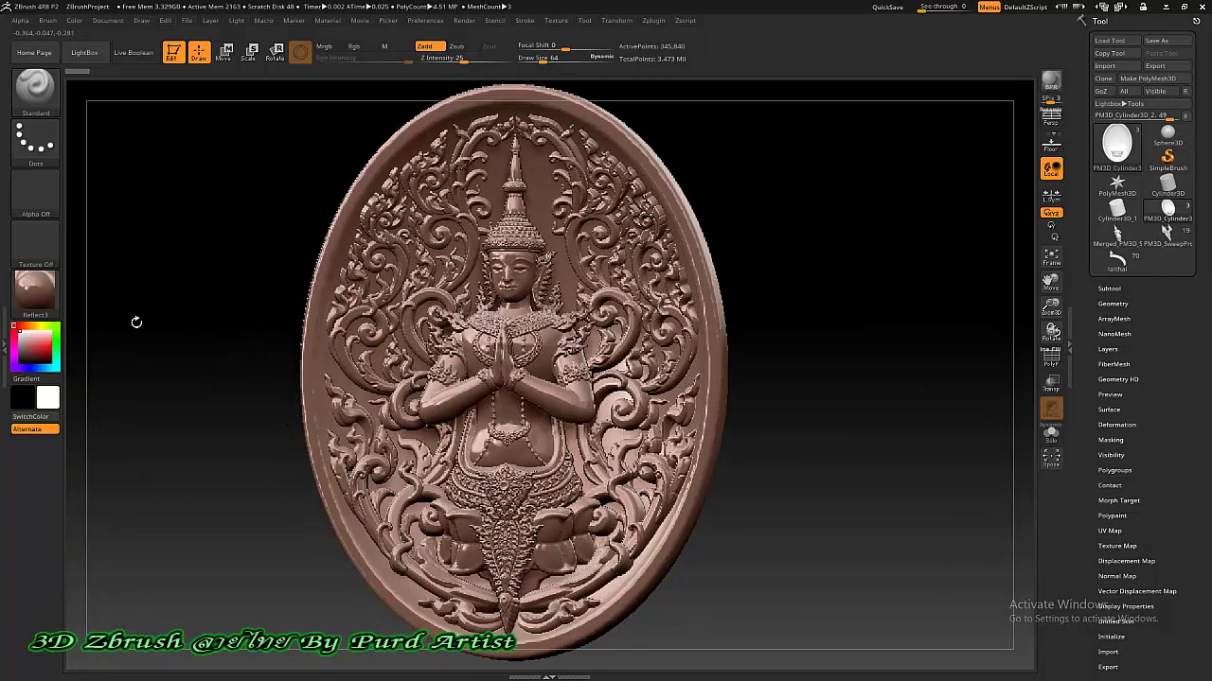
Step: Try two standard materials on the relief: GradientMap2, followed by Fibers1
left_click(35, 288)
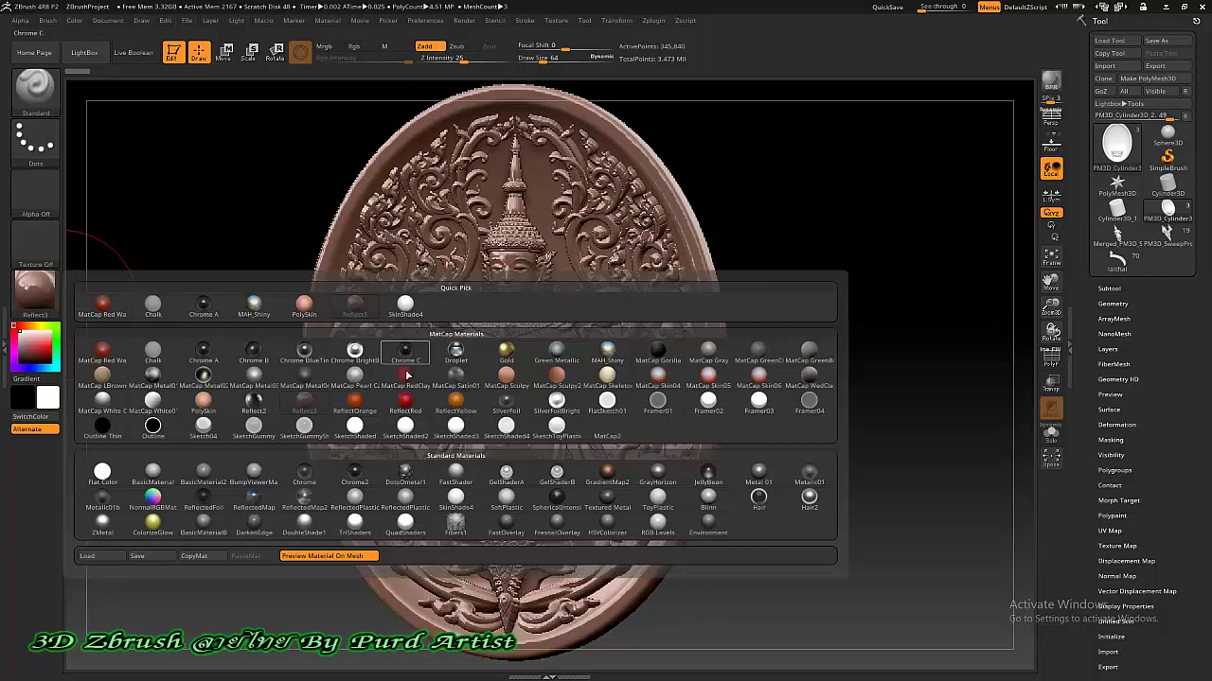
left_click(613, 480)
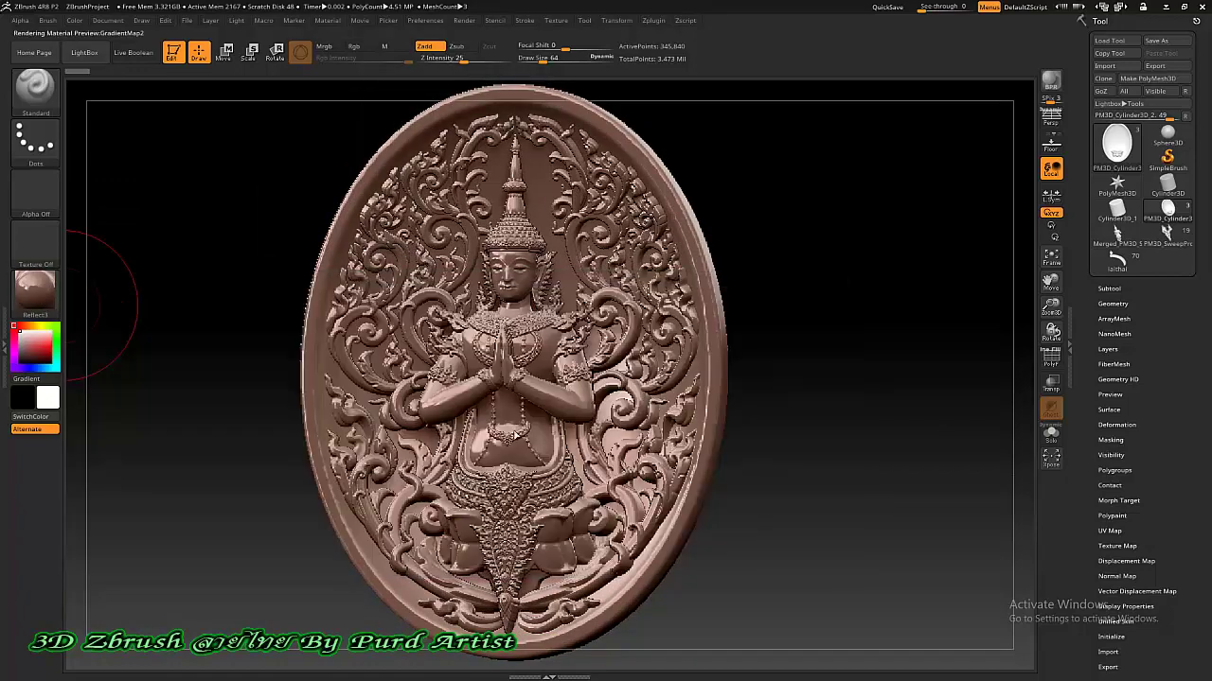
left_click_drag(208, 332, 184, 338)
left_click(27, 299)
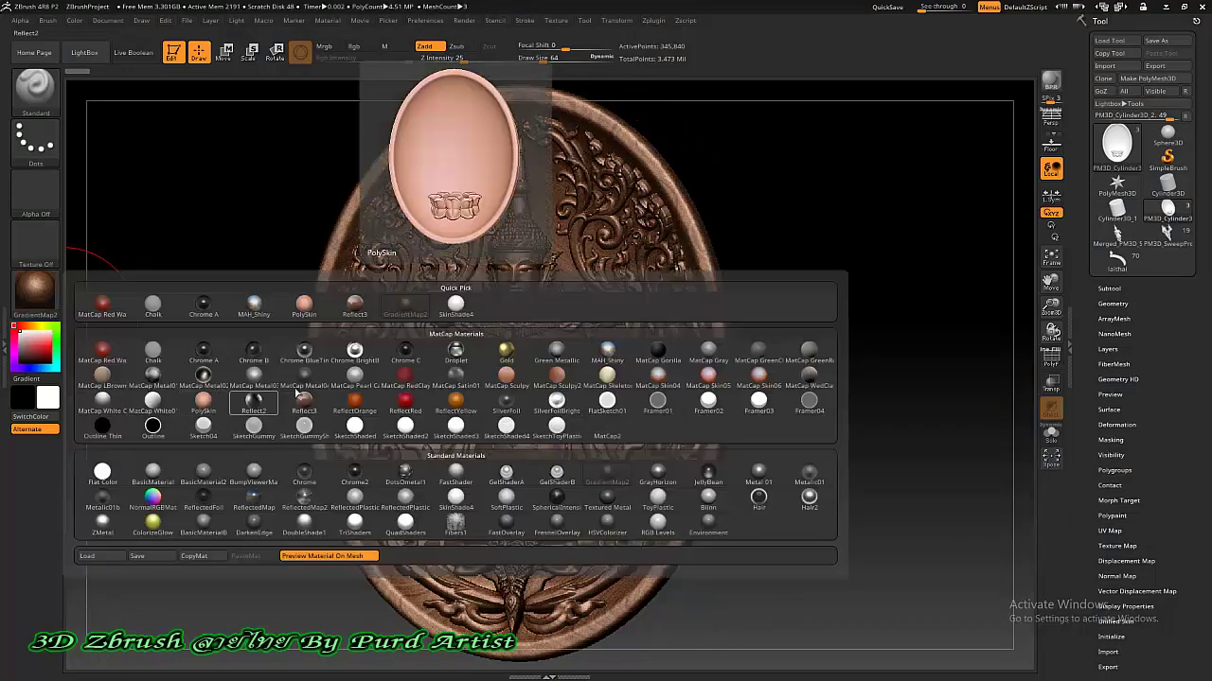
left_click(455, 521)
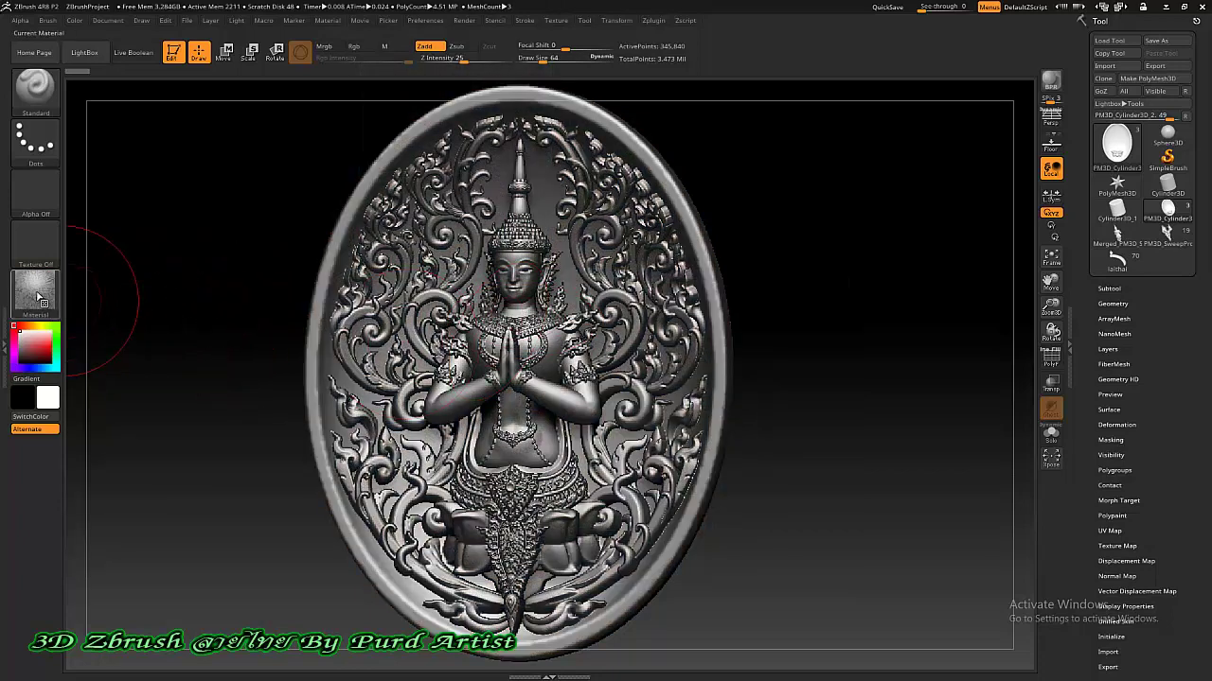
Step: Apply the MatCap Gray material to the relief and view it from the front
left_click(44, 298)
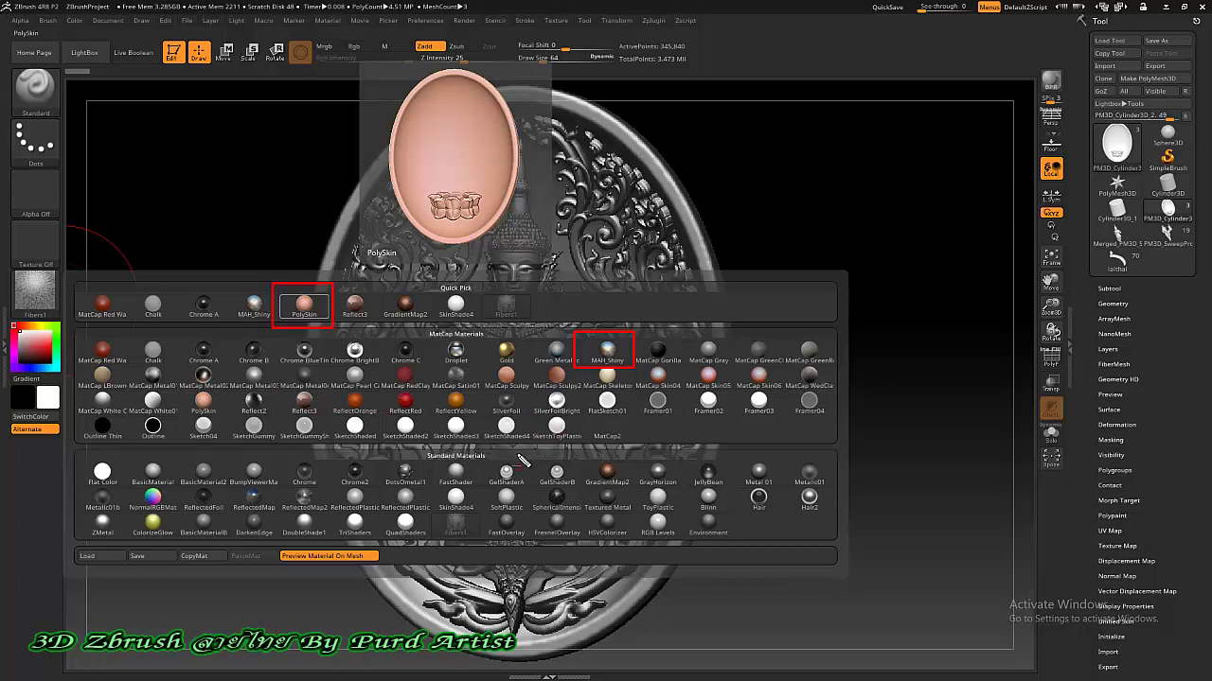
left_click(710, 352)
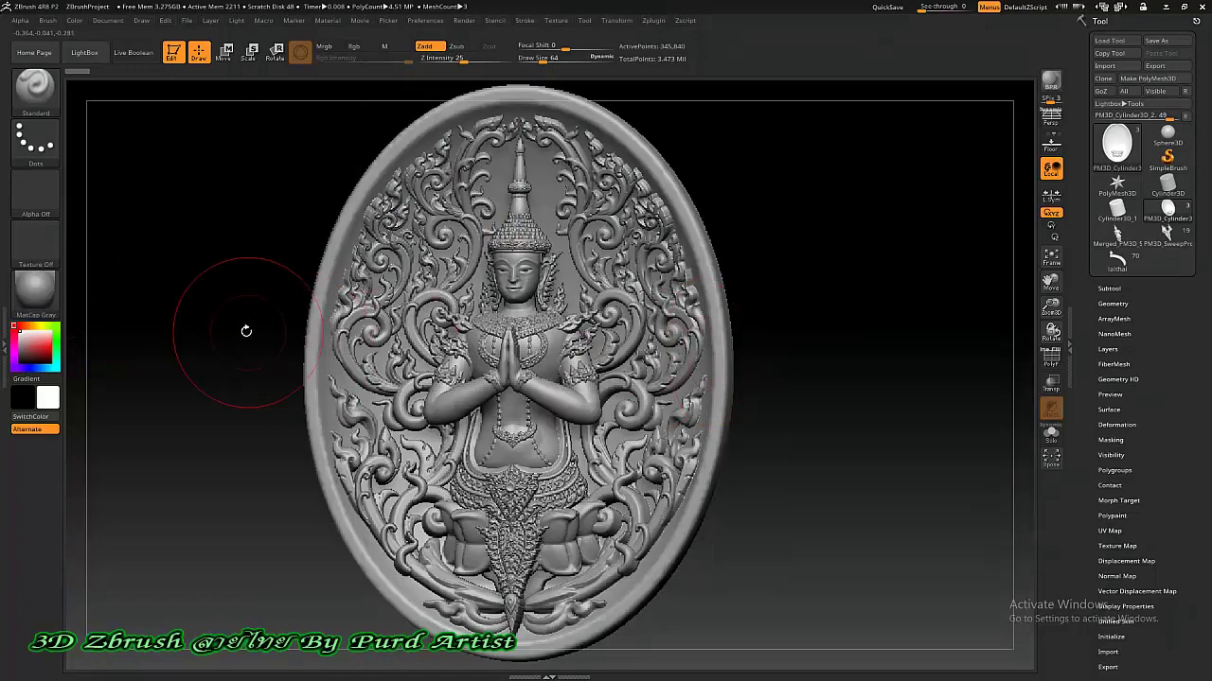
left_click_drag(211, 319, 64, 296)
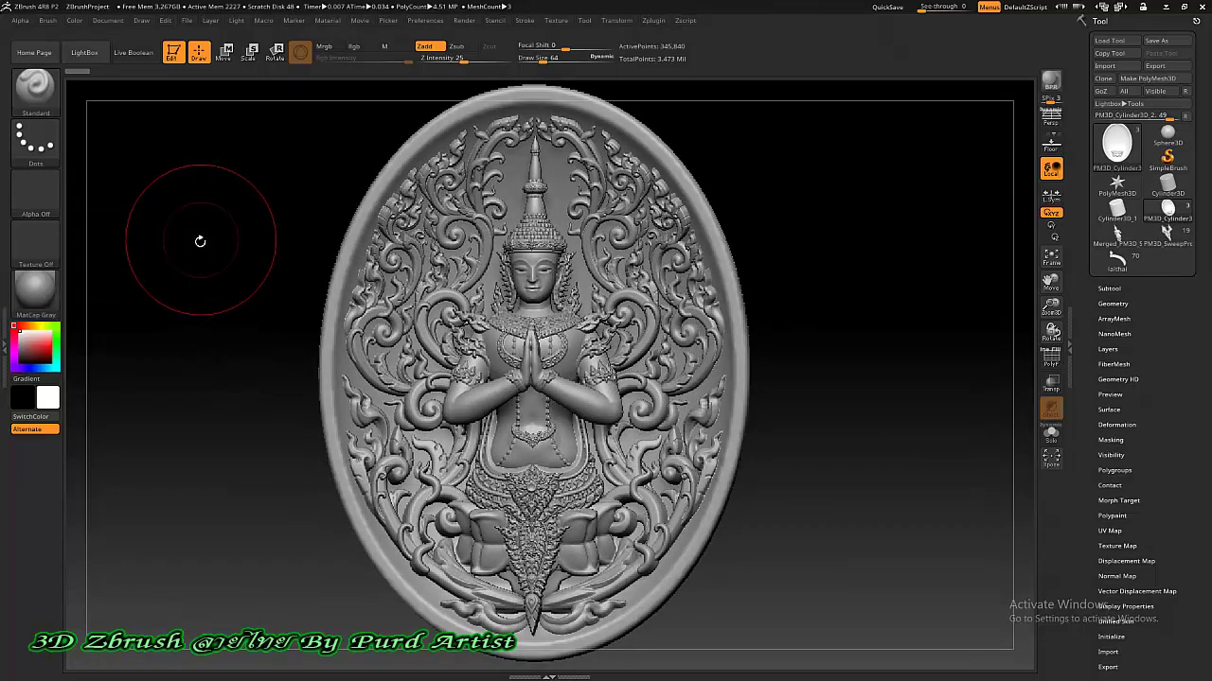
Step: Show the material files in LightBox and open the Zbrush material folder
left_click(35, 288)
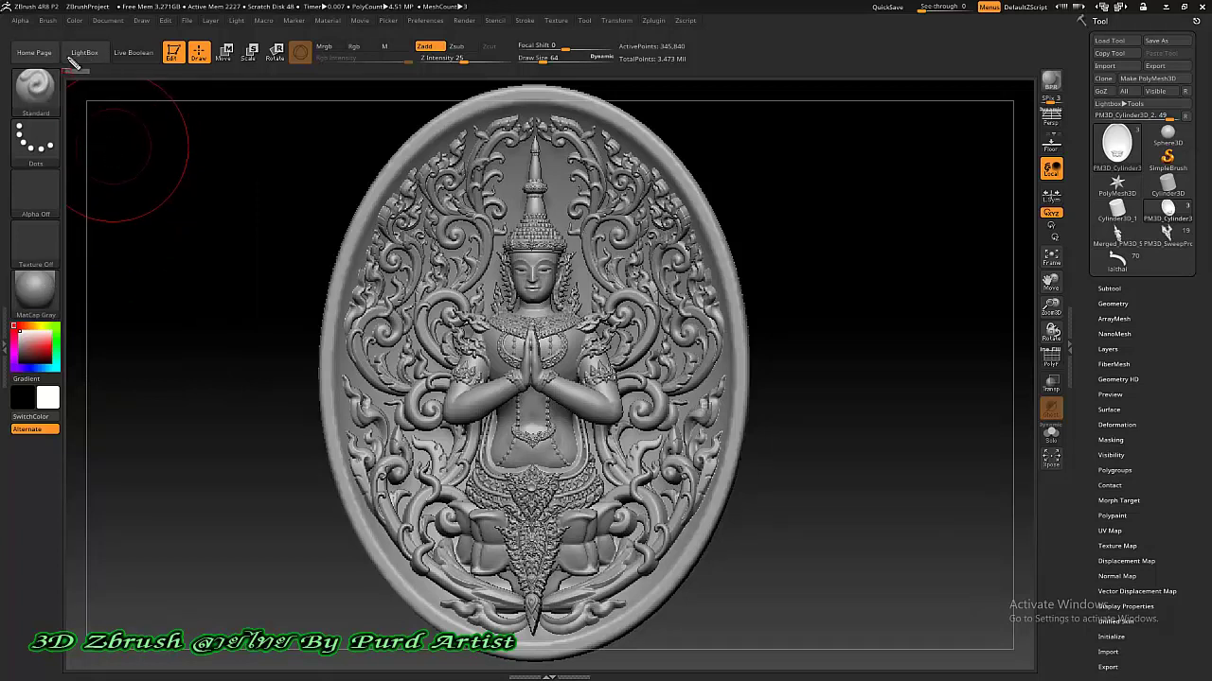
left_click_drag(59, 37, 116, 70)
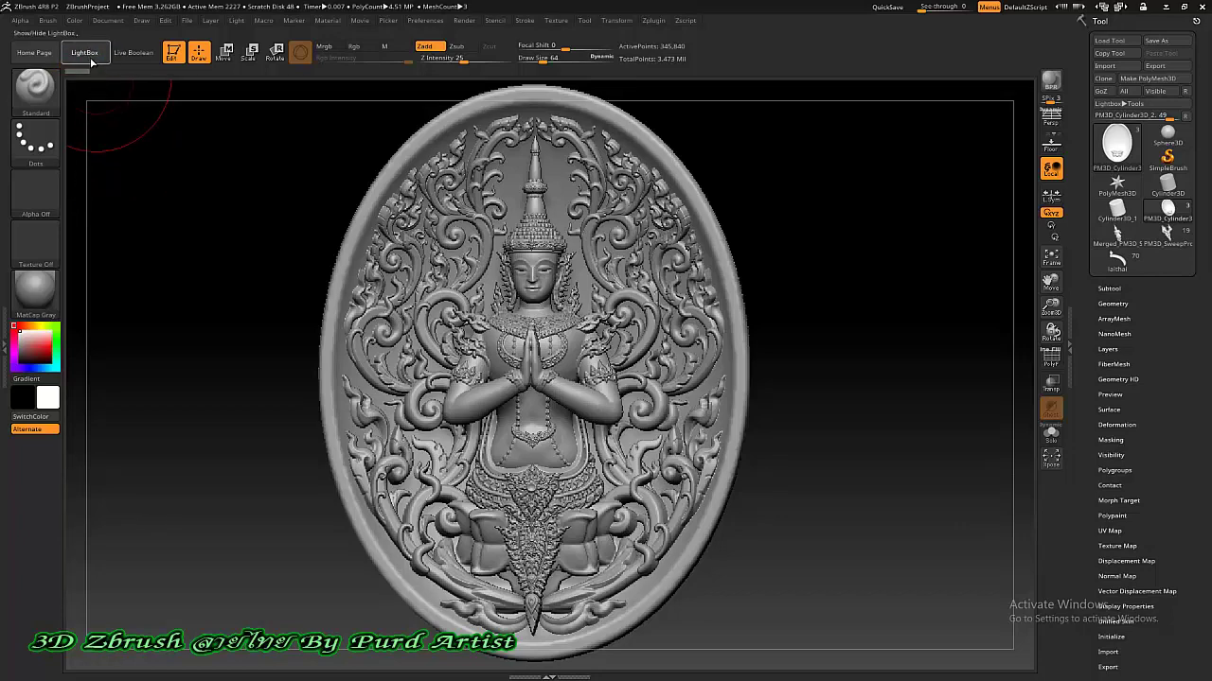
left_click(92, 57)
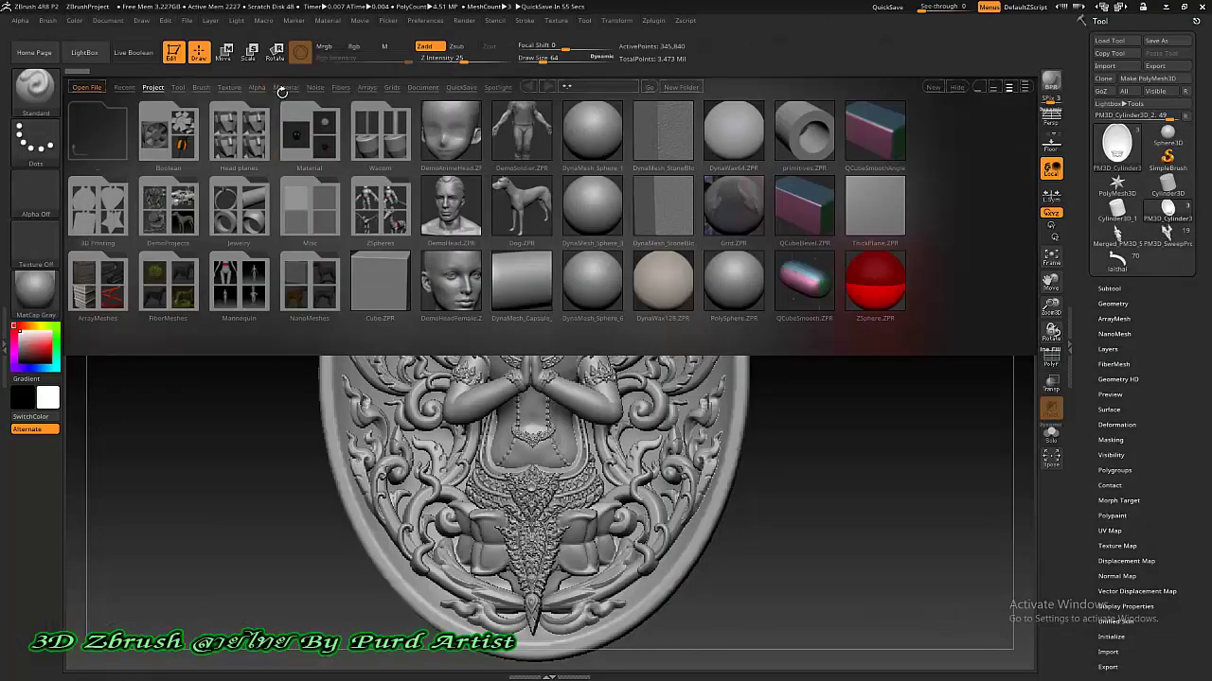
left_click(284, 87)
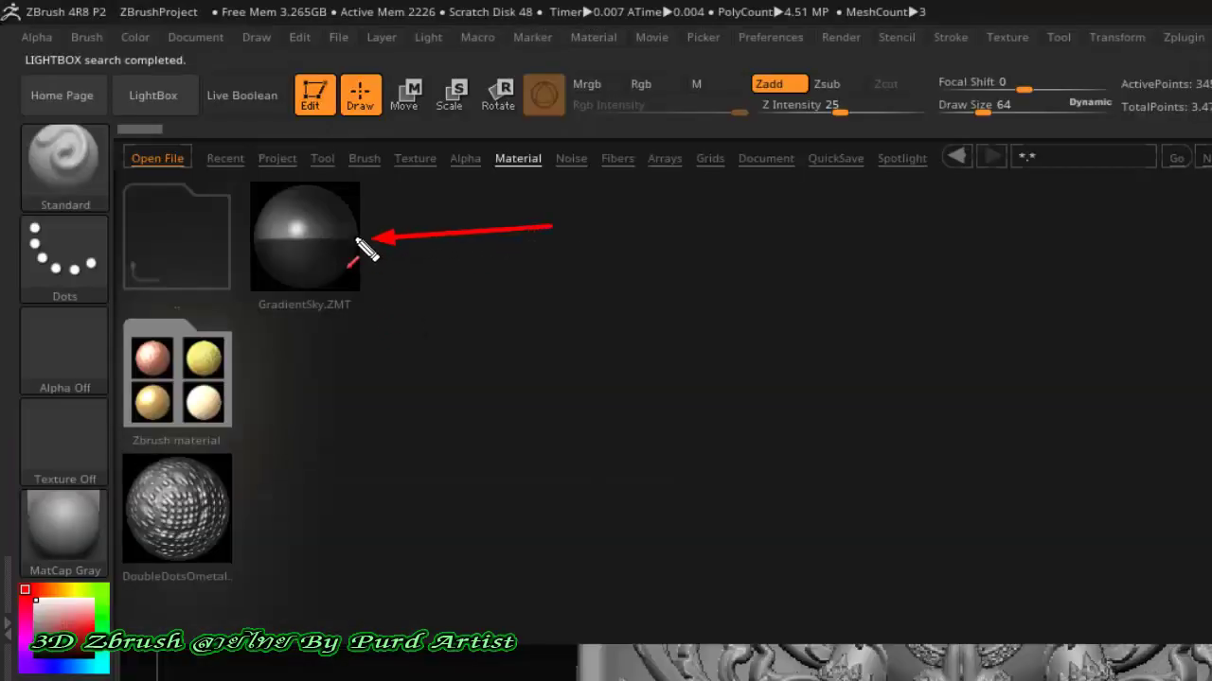
mouse_move(435, 484)
left_mouse_down()
mouse_move(236, 535)
mouse_move(204, 519)
left_mouse_up()
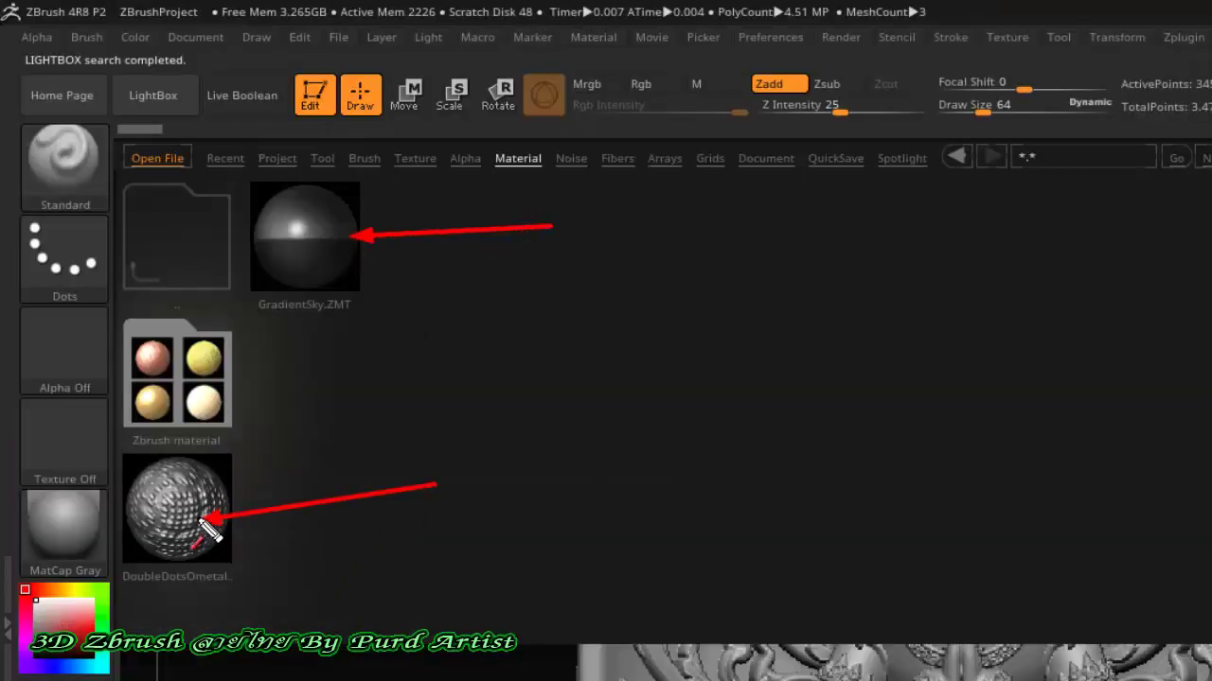
mouse_move(504, 353)
left_mouse_down()
mouse_move(262, 406)
mouse_move(205, 390)
left_mouse_up()
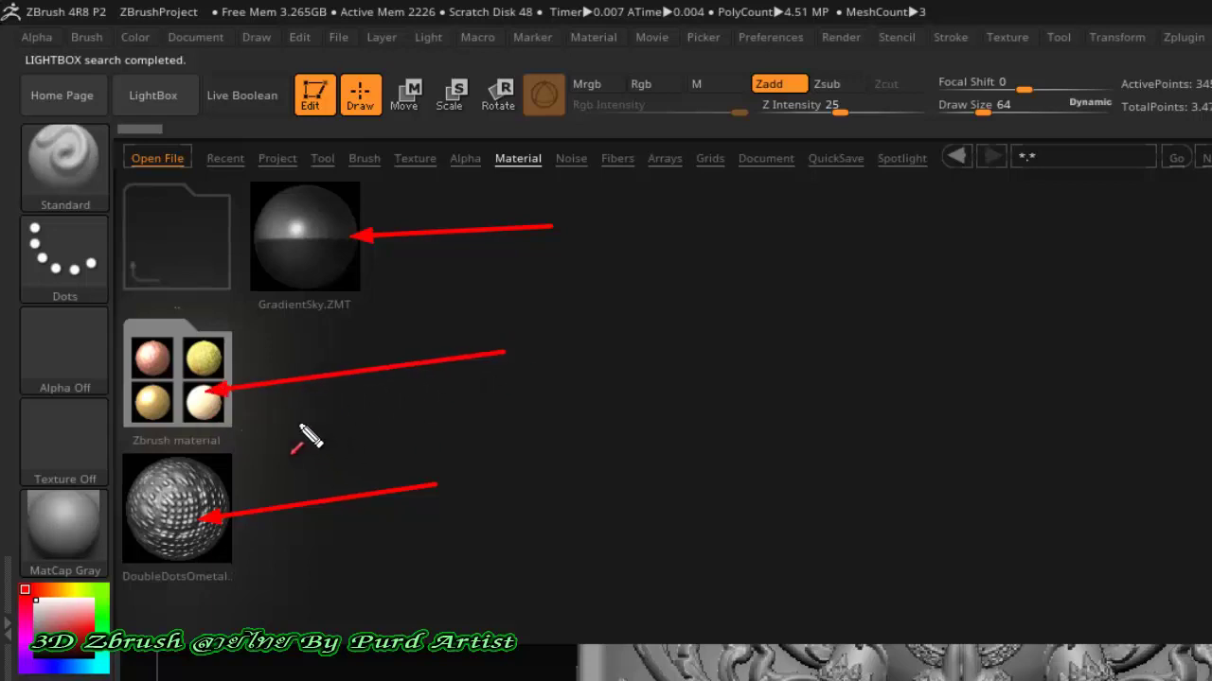
key("Escape")
double_click(197, 379)
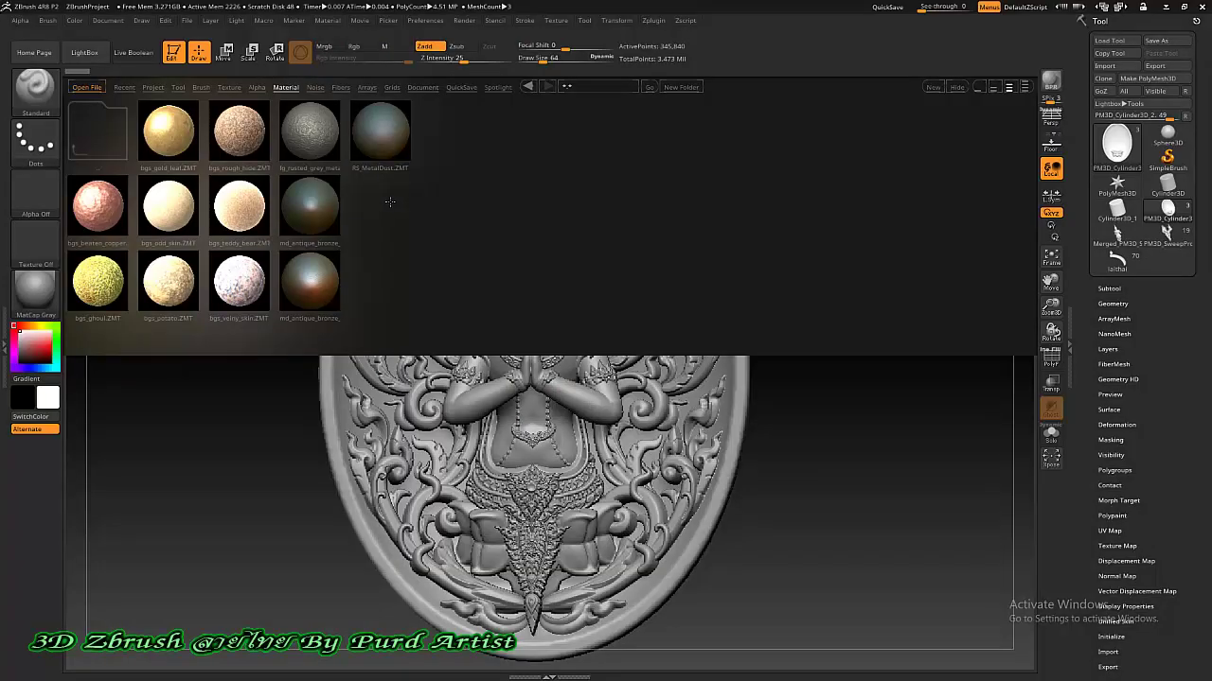
Step: Switch to the Opera browser and look through the materials in Pixologic's Matcap Library
key("super")
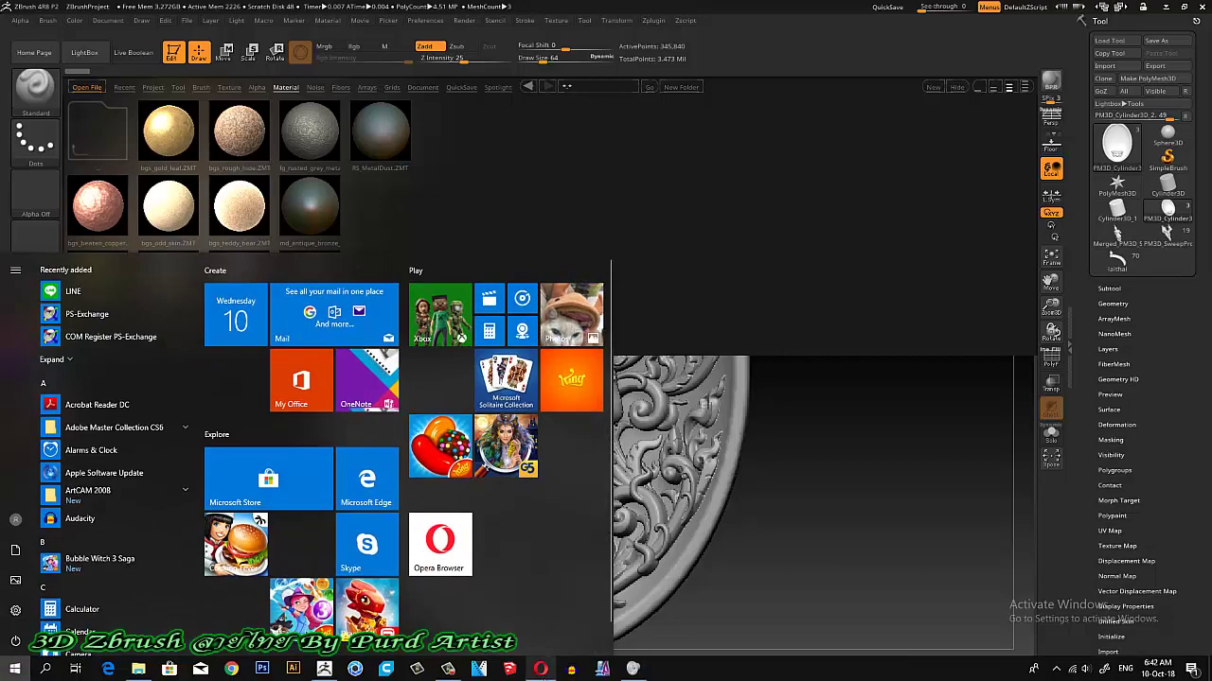
left_click(542, 670)
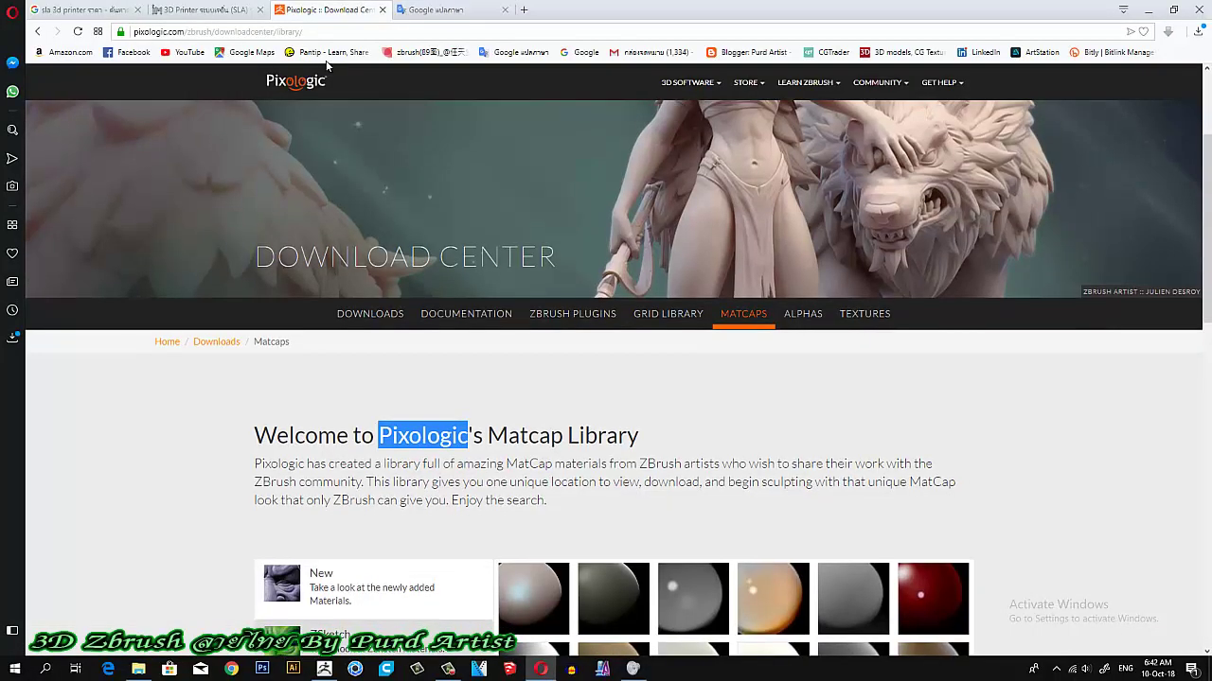
scroll(326, 65, "down", 1)
scroll(326, 64, "down", 2)
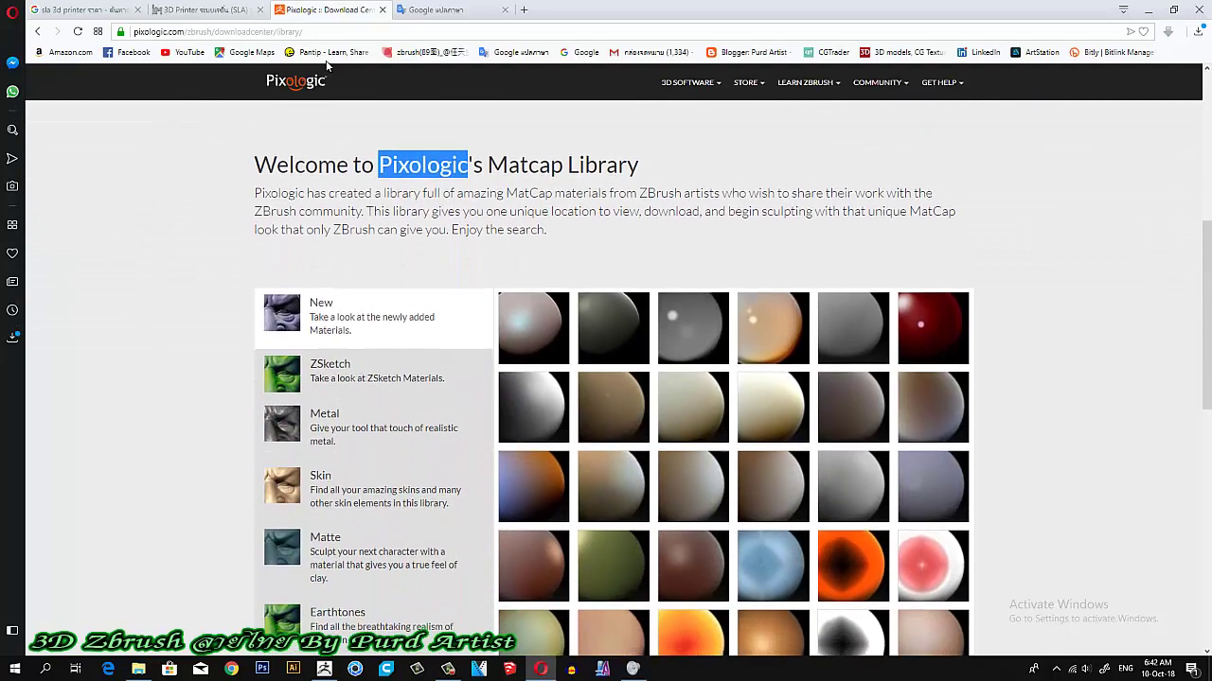
Step: Show the Skin category in the Matcap Library and look over its material thumbnails
scroll(326, 65, "down", 1)
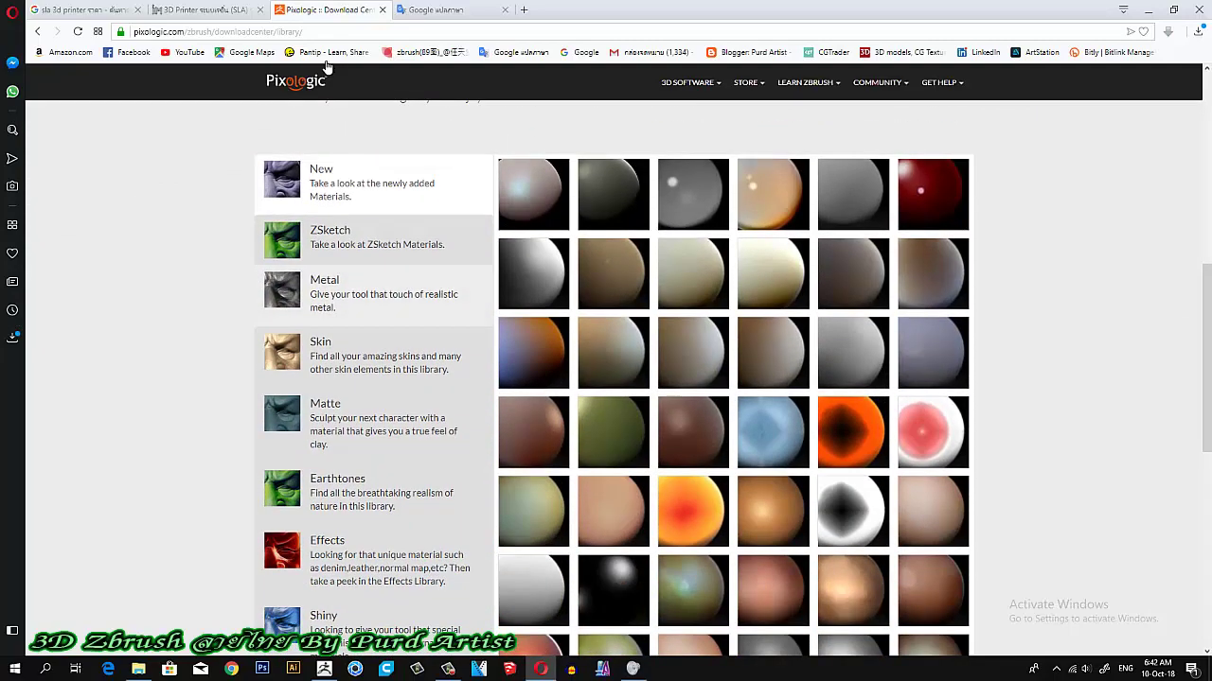
scroll(326, 64, "down", 1)
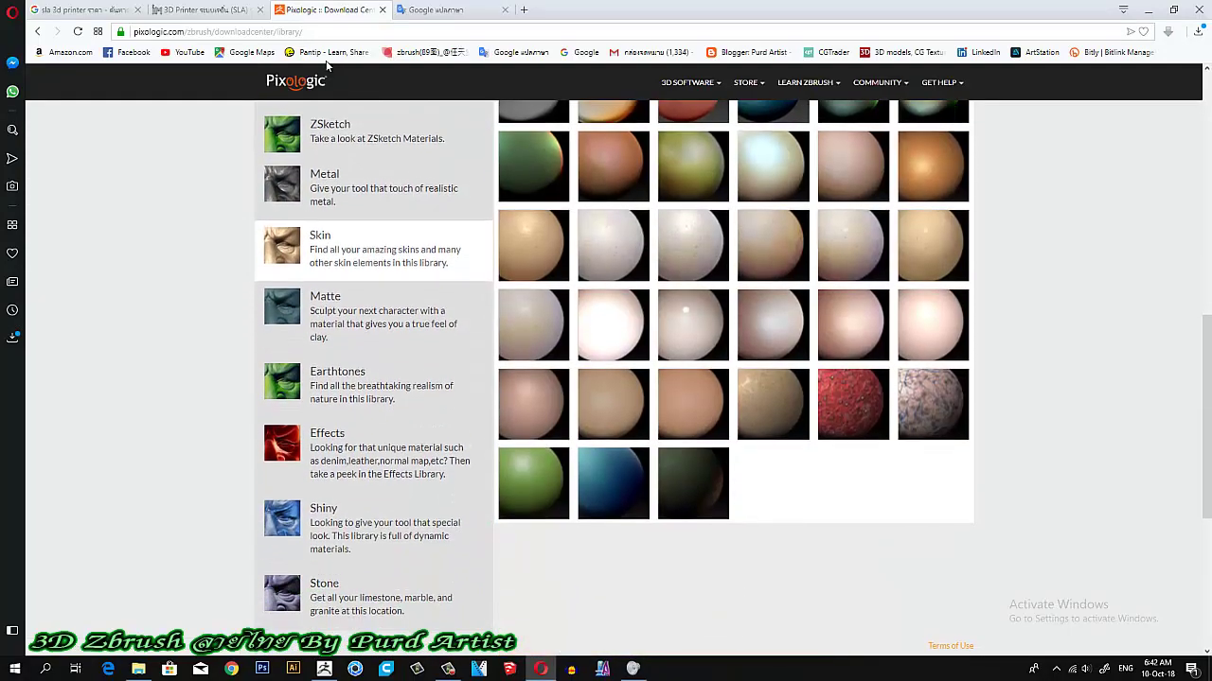
scroll(326, 64, "up", 2)
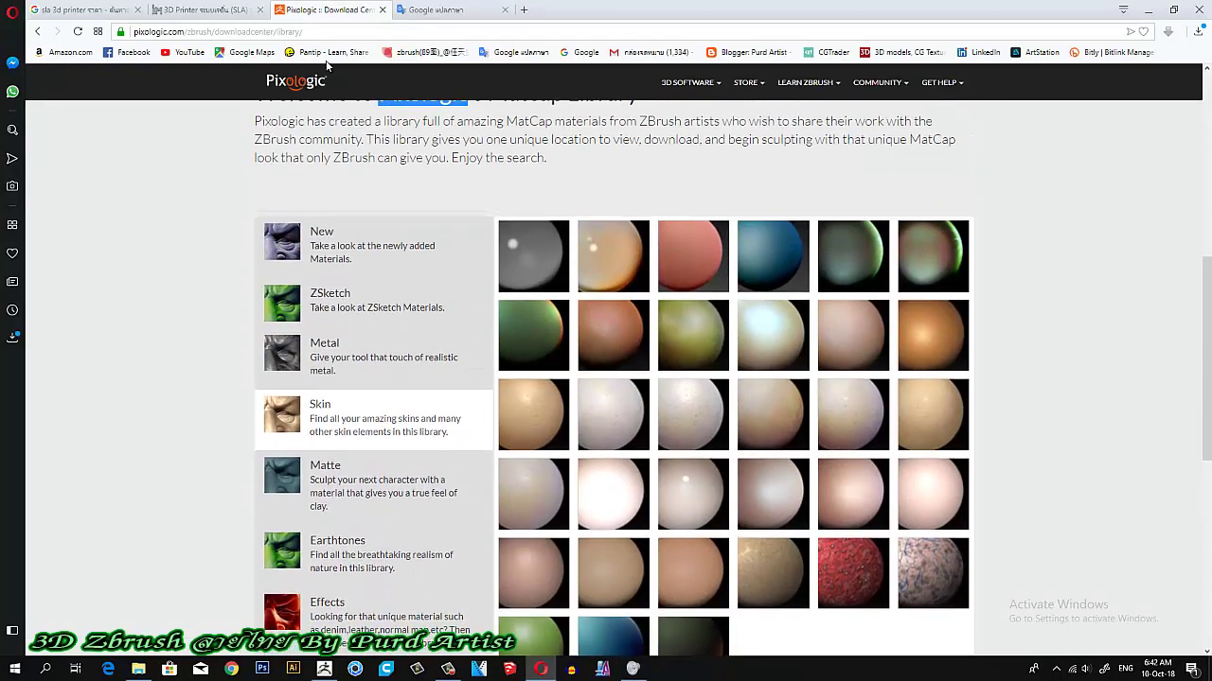
scroll(326, 65, "down", 1)
scroll(326, 65, "up", 1)
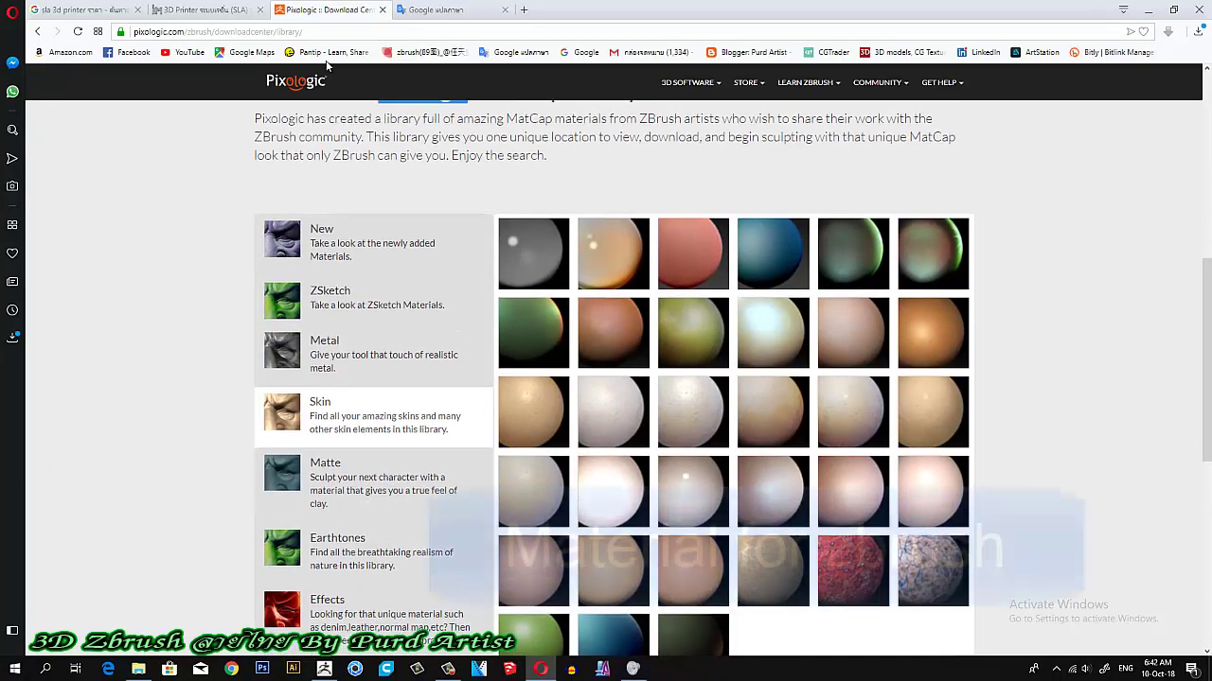
scroll(326, 64, "down", 1)
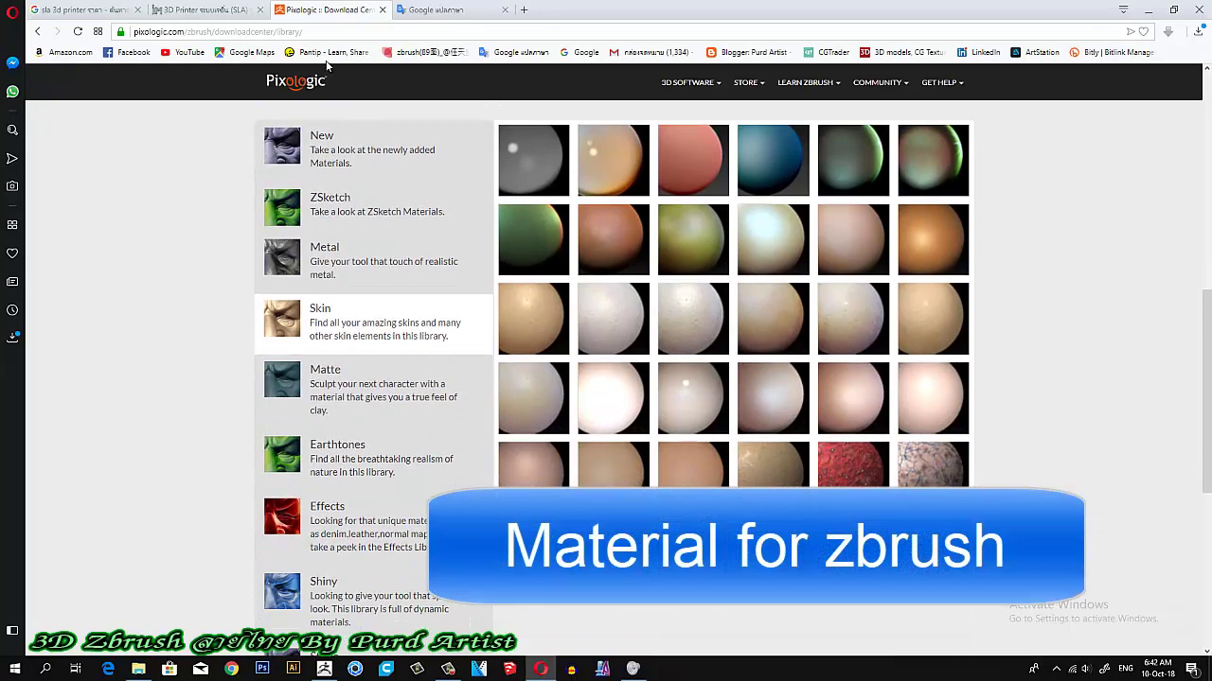
scroll(326, 64, "up", 1)
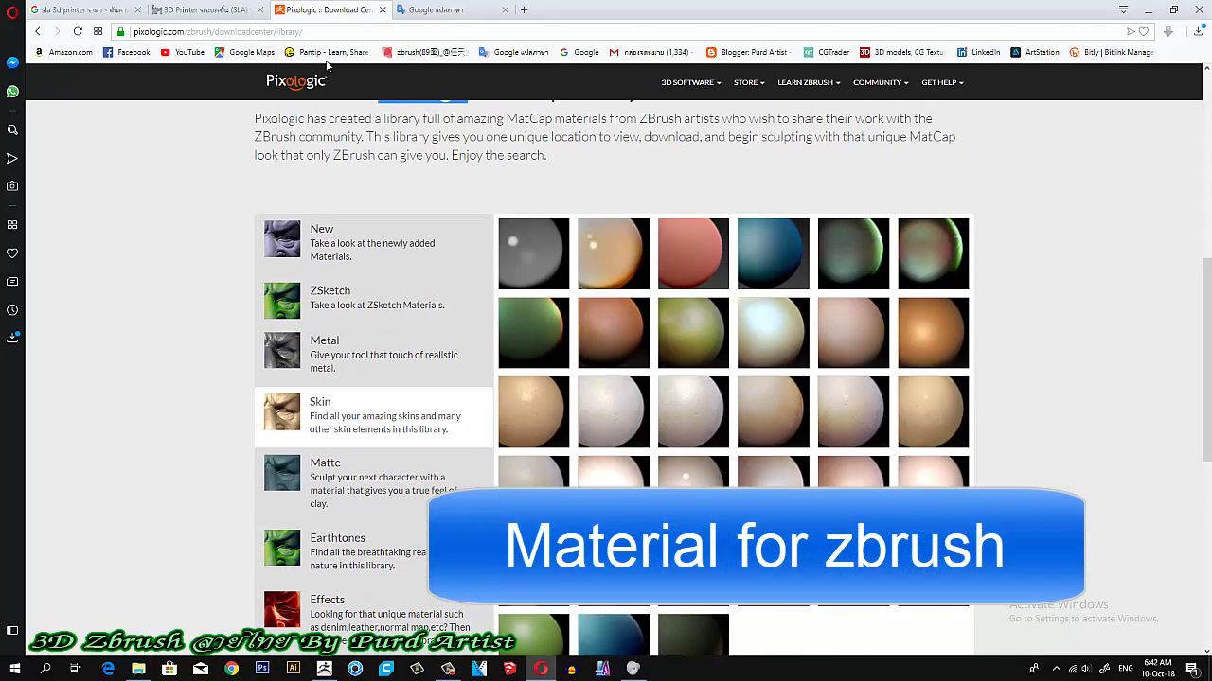
scroll(327, 65, "up", 1)
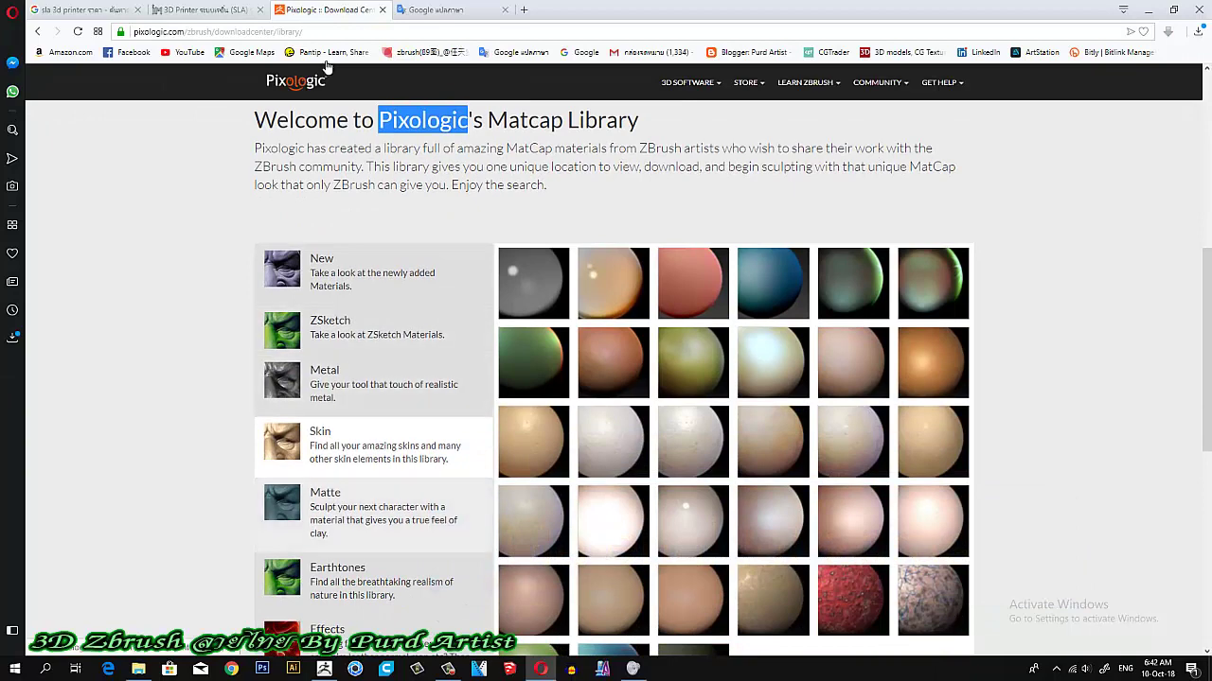
scroll(327, 64, "down", 1)
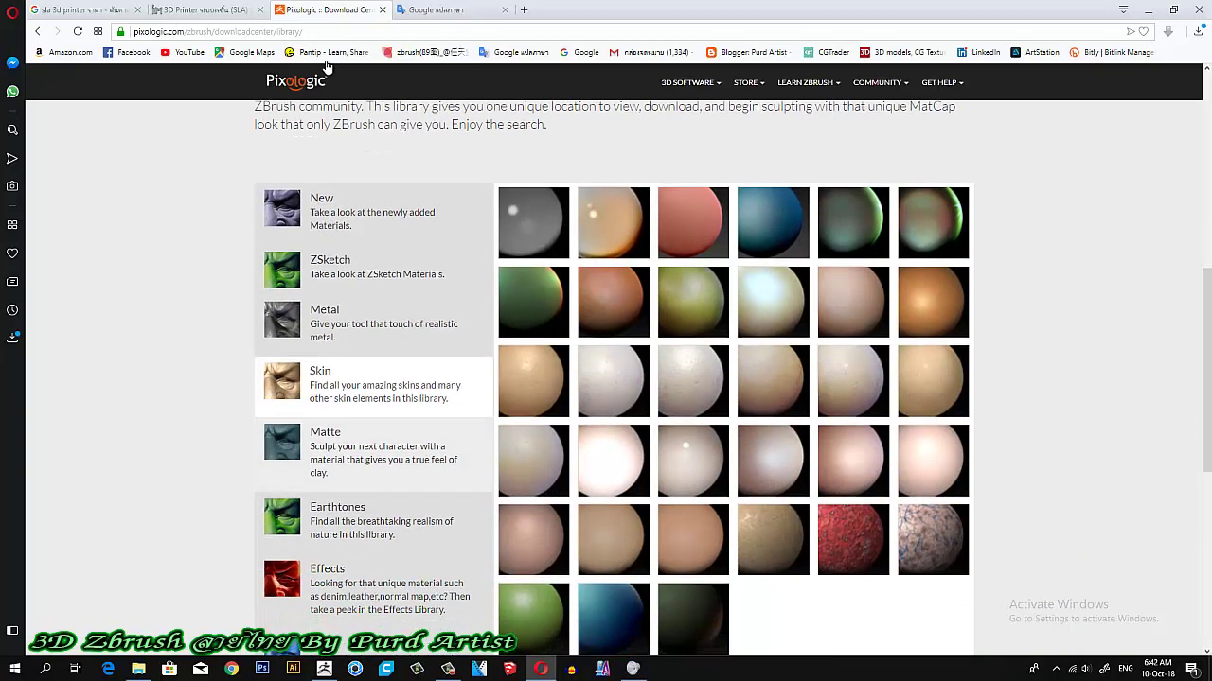
Step: Leave the browser for File Explorer and open the folder C:\Program Files\Pixologic\ZBrush 4R8\ZMaterials
left_click(324, 669)
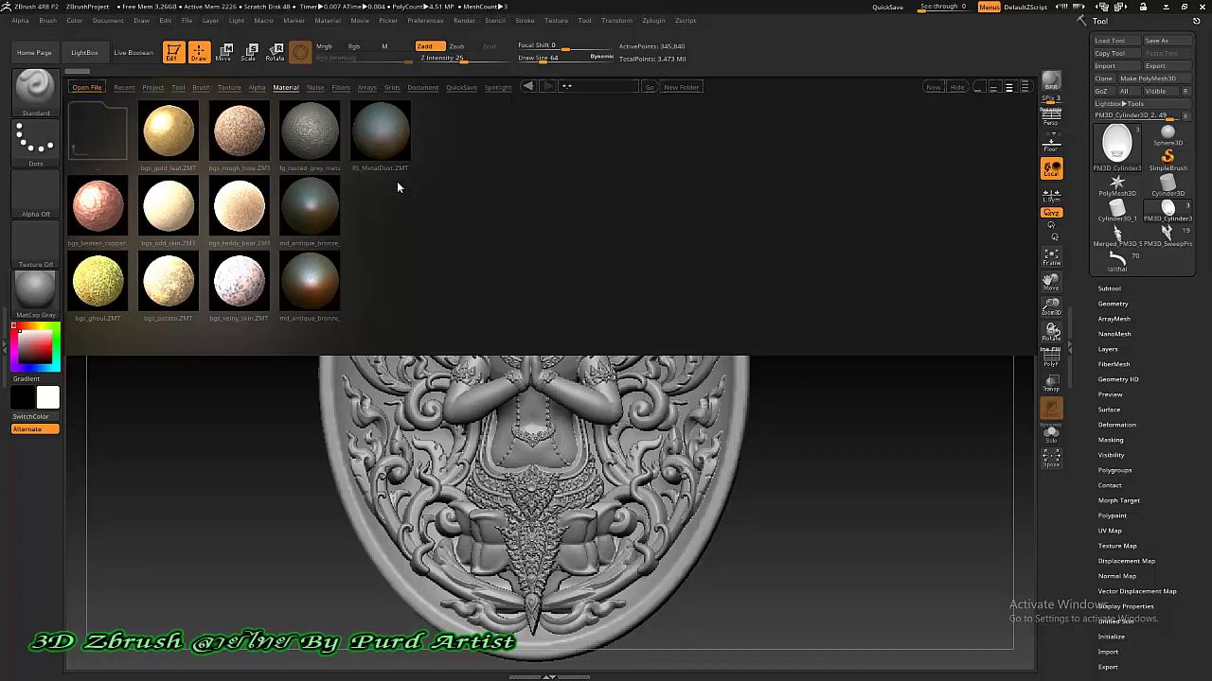
left_click(1166, 7)
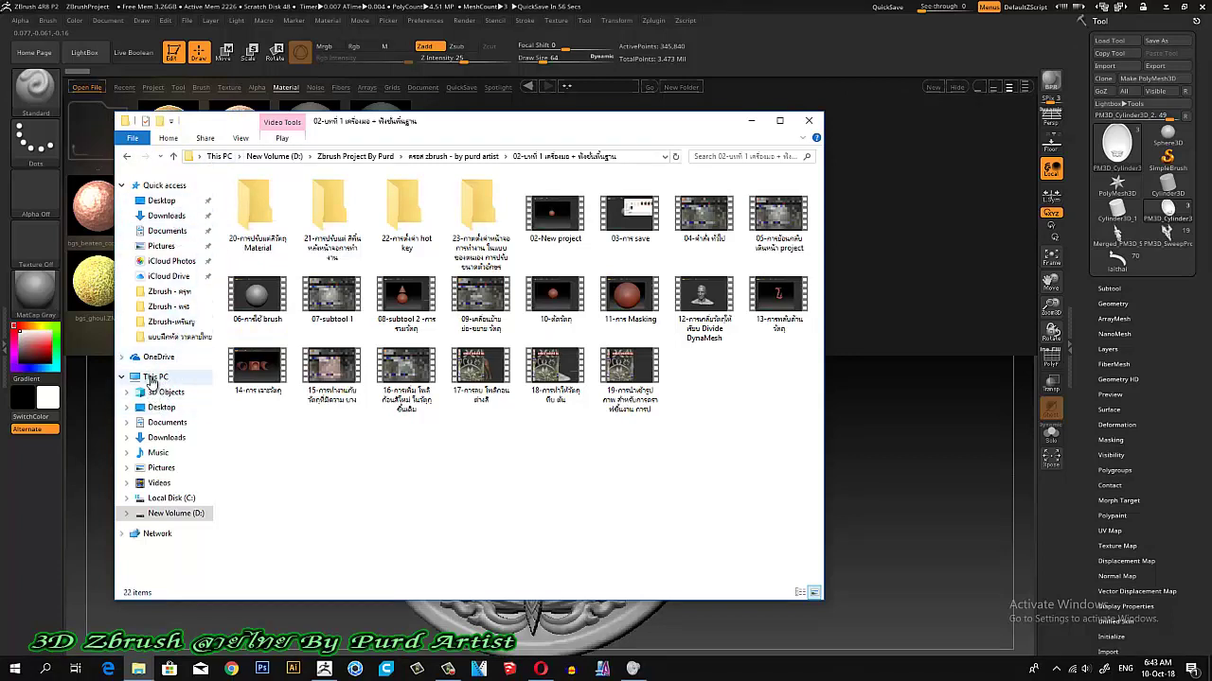
left_click(171, 502)
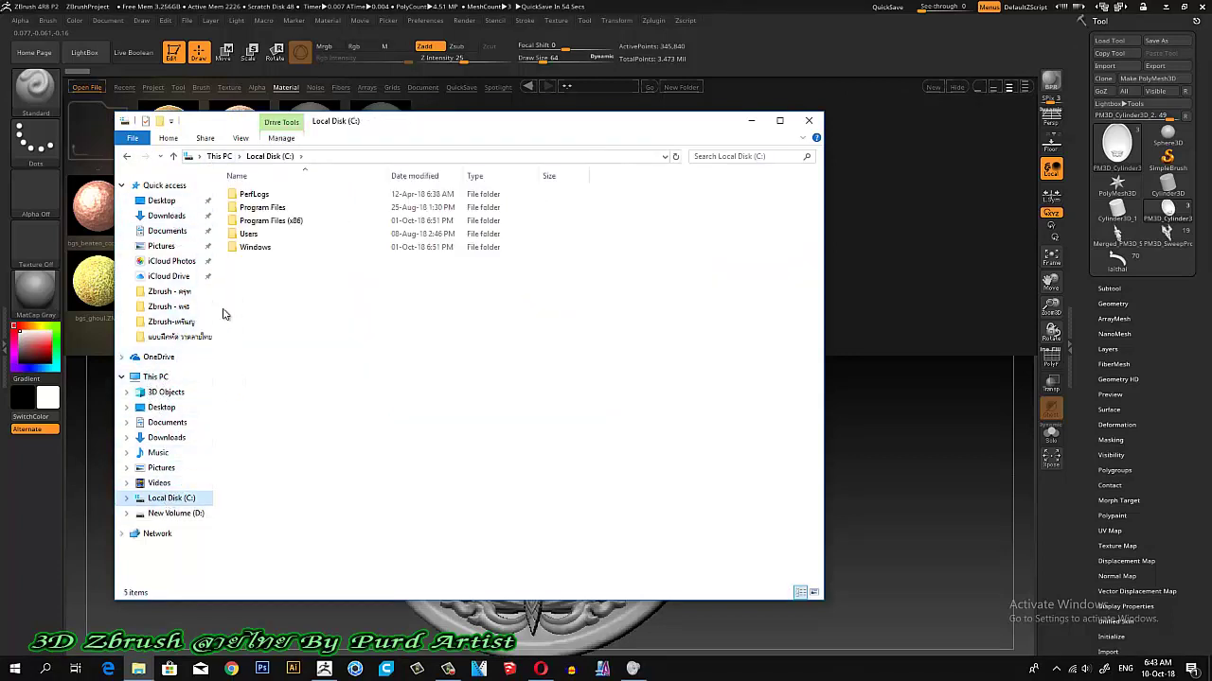
double_click(284, 223)
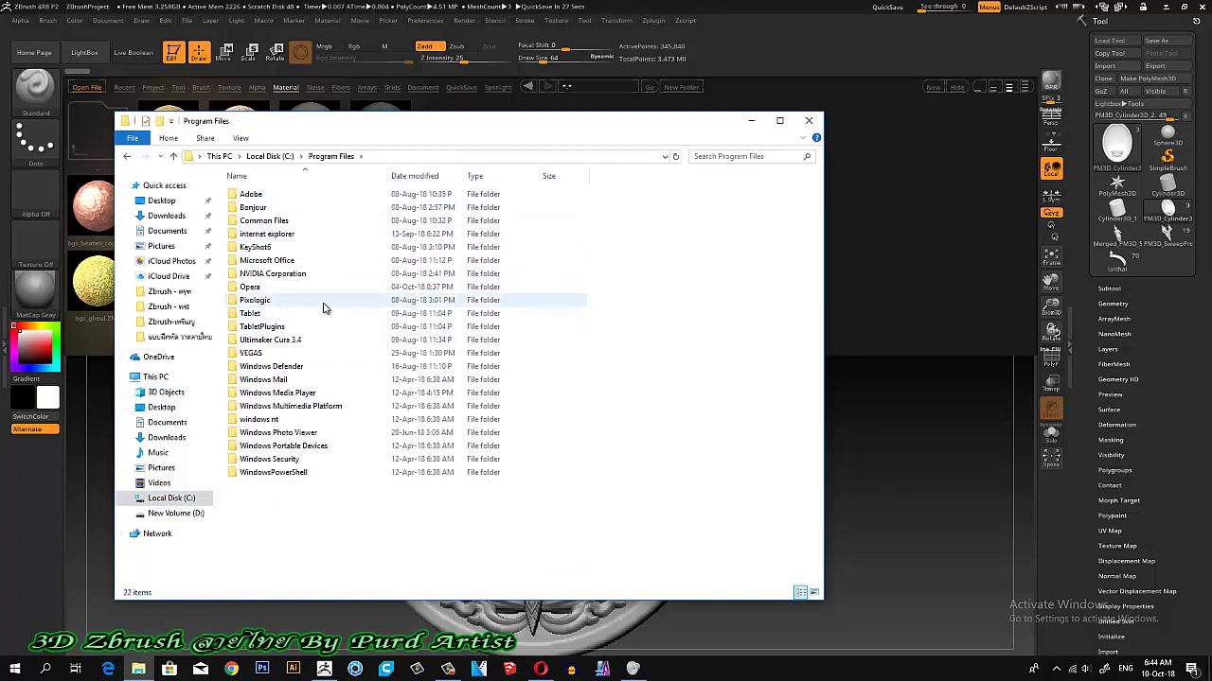
left_click(256, 300)
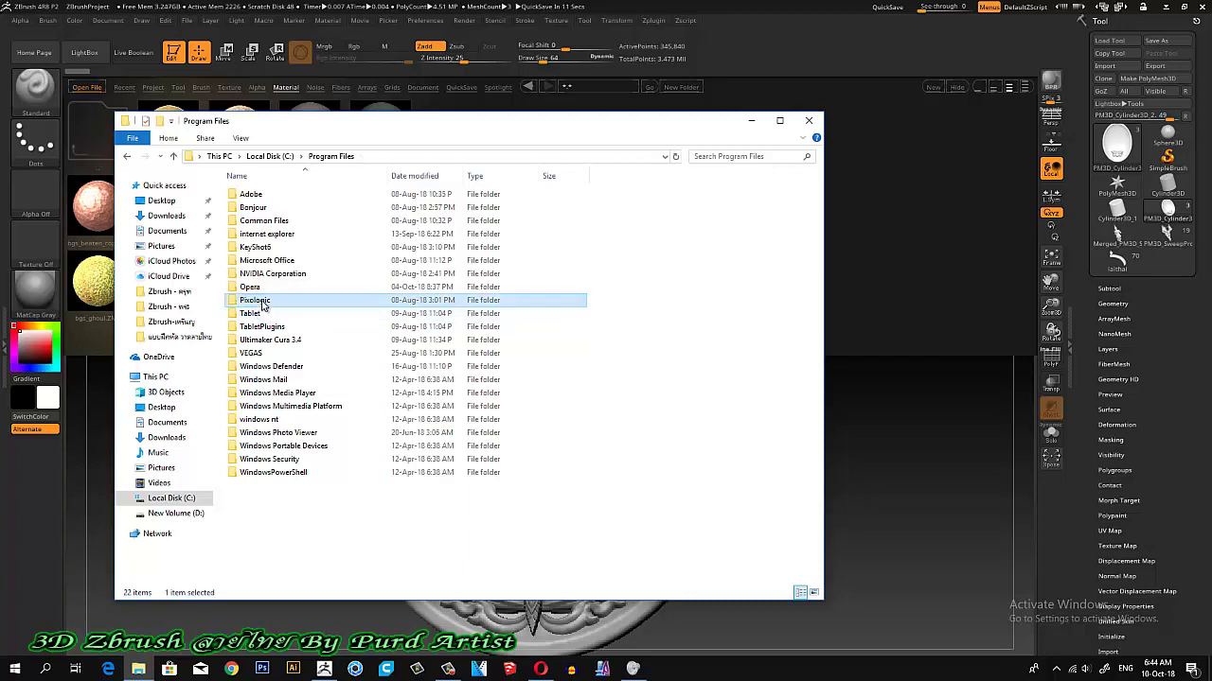
double_click(255, 301)
double_click(252, 195)
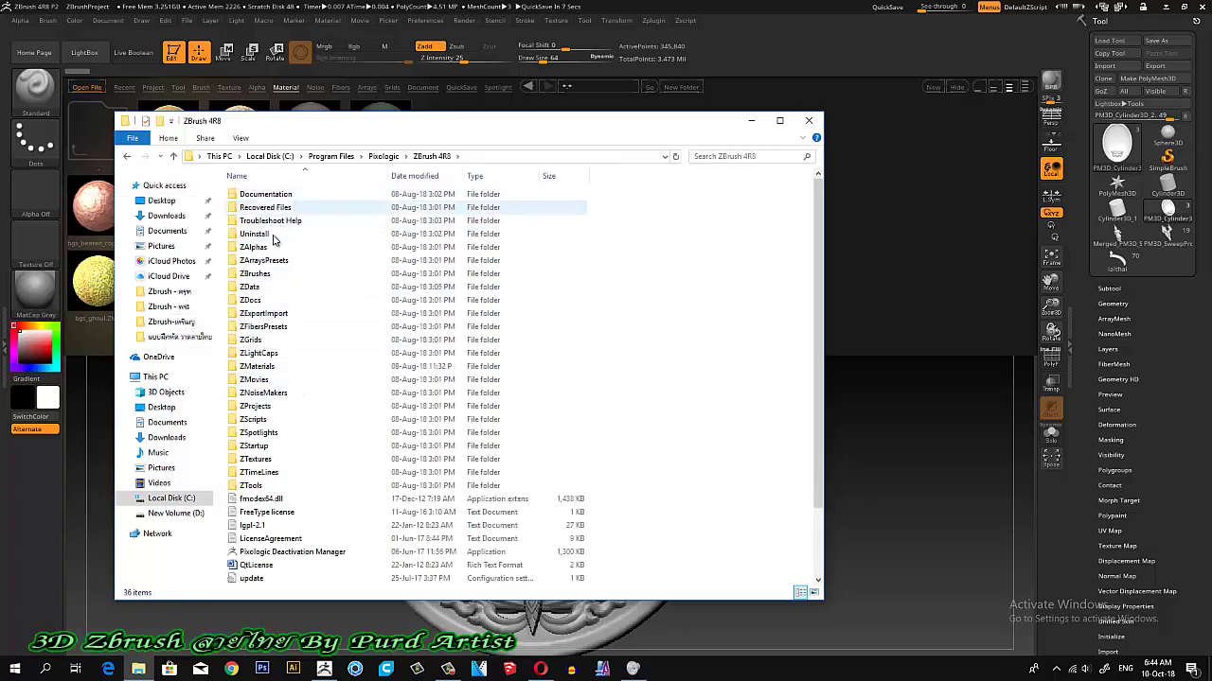
double_click(256, 368)
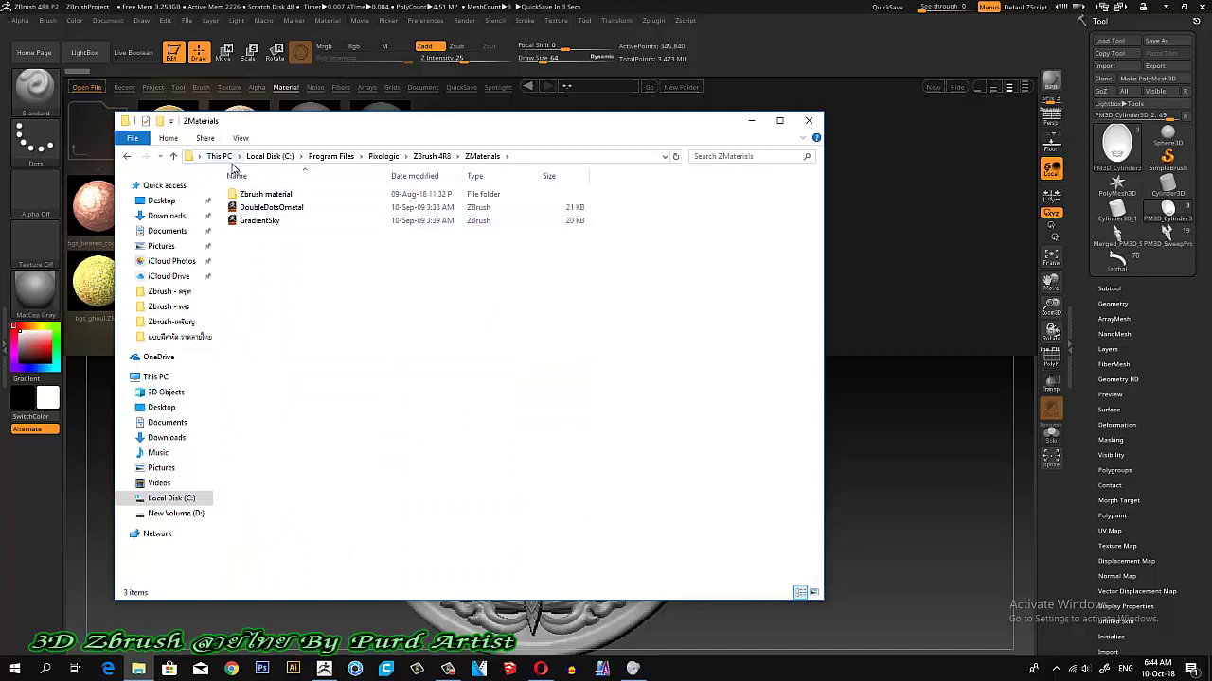
Step: Go back to the ZBrush 4R8 folder, reopen ZMaterials from there, and move its window to uncover the LightBox materials
left_click(173, 156)
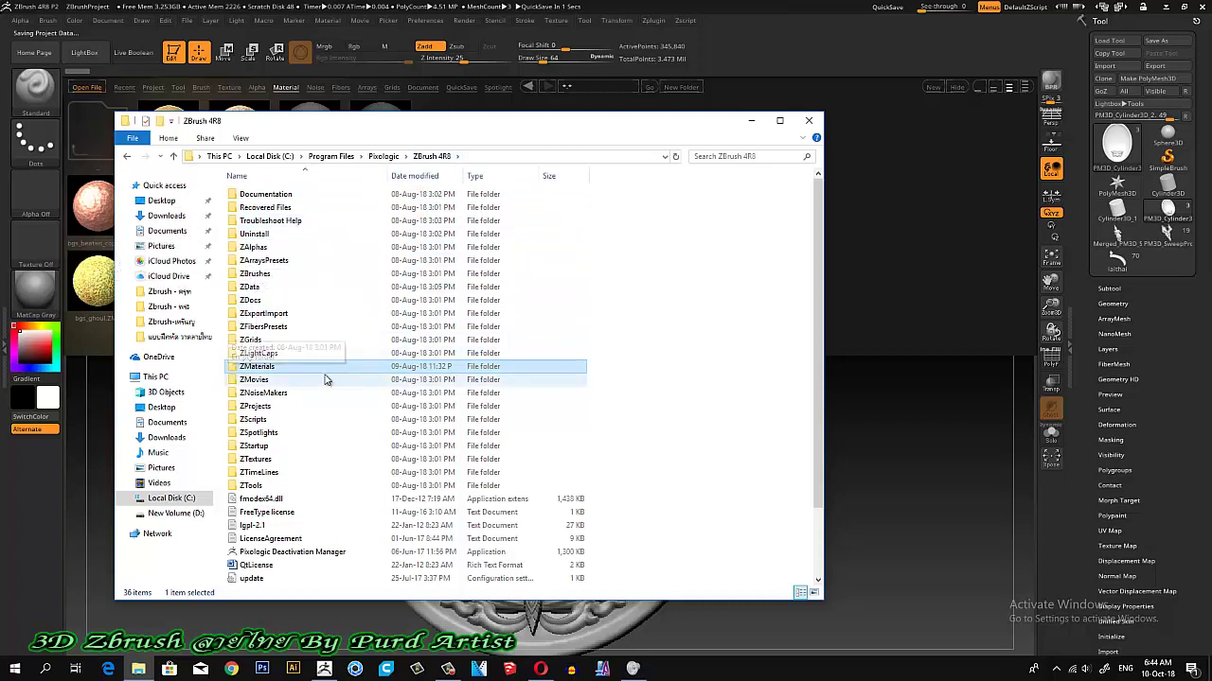
left_click_drag(288, 356, 227, 379)
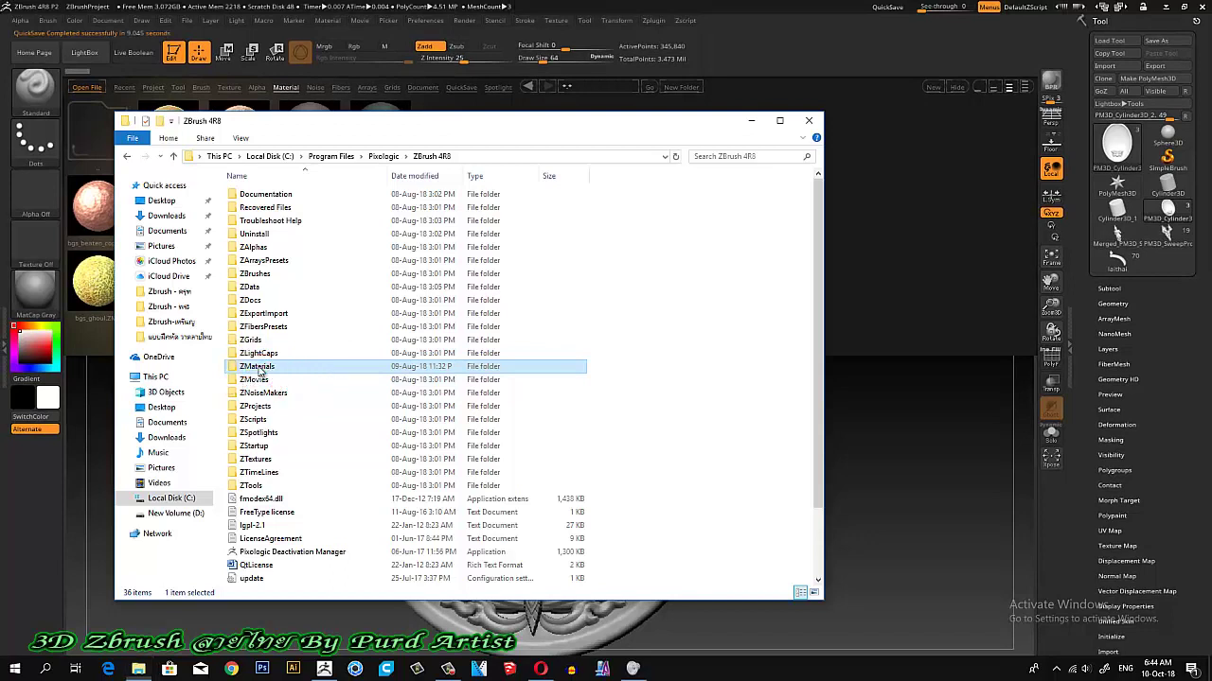
double_click(258, 367)
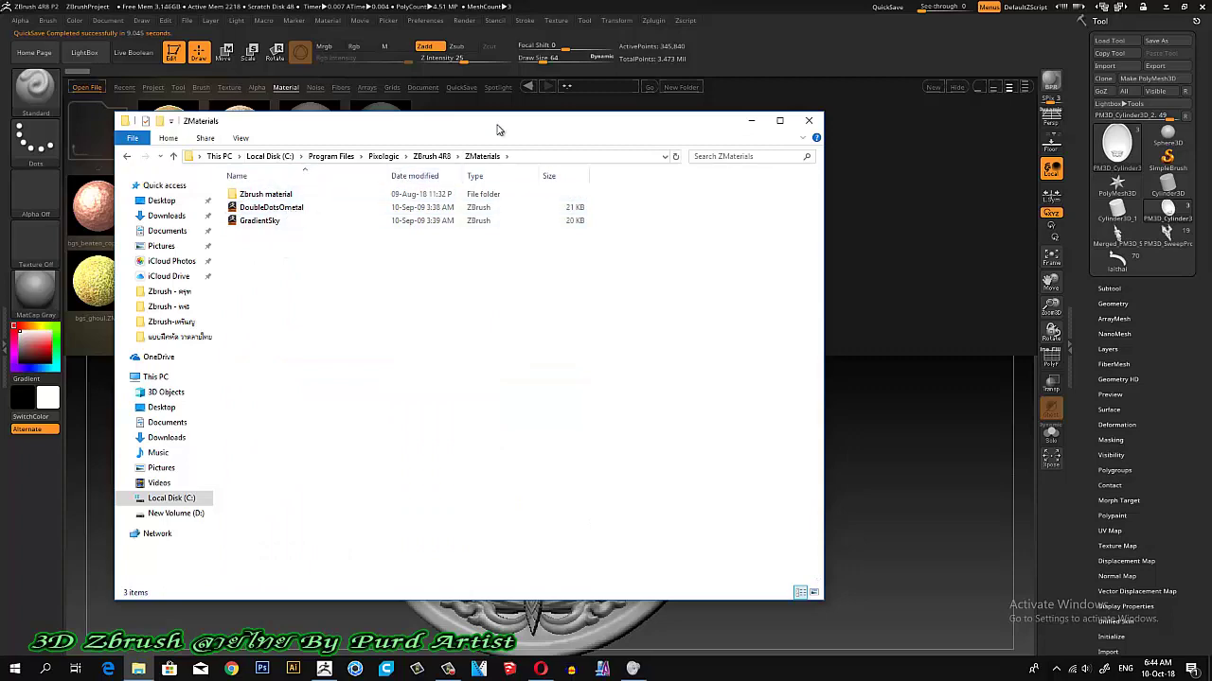
left_click_drag(498, 127, 508, 231)
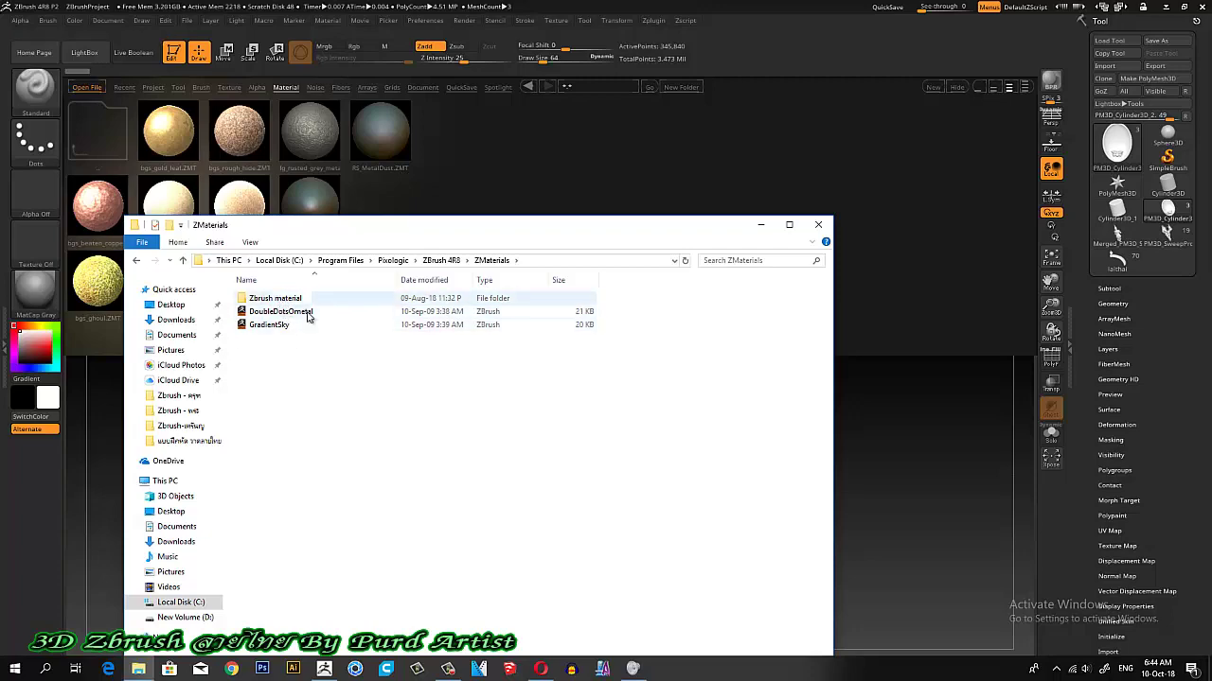
Step: Close the ZMaterials folder window, apply the RS_MetalDust material from LightBox to the relief, and inspect it from slightly different angles
left_click(818, 225)
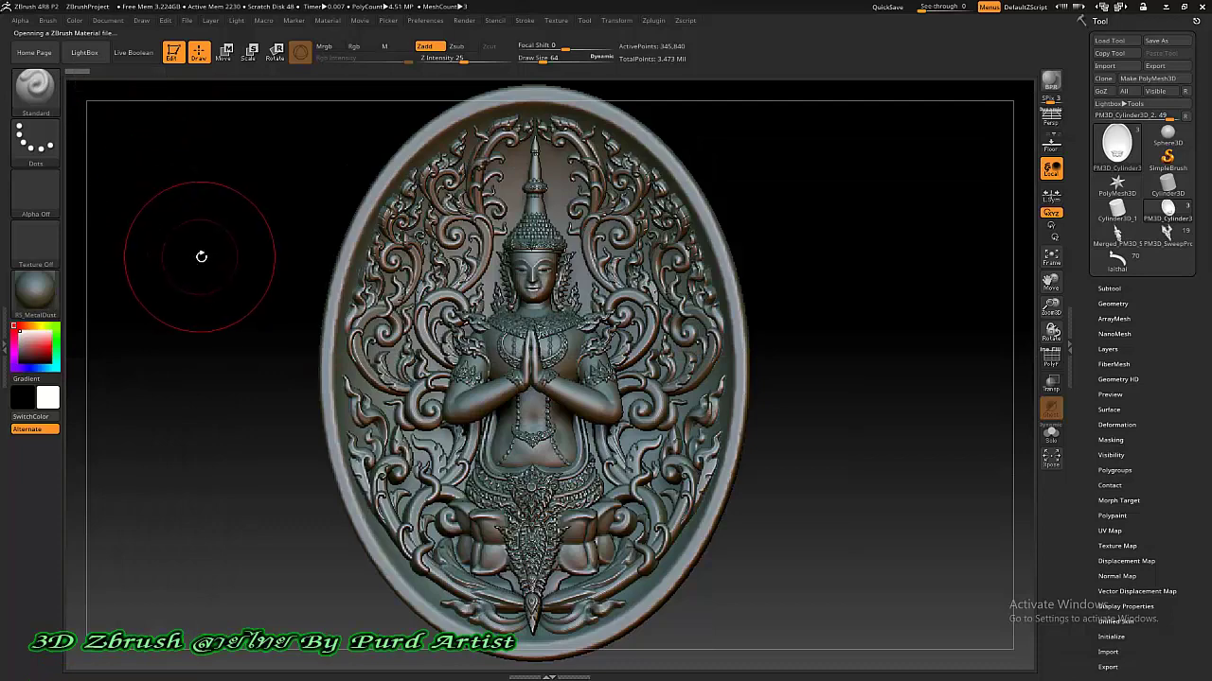
mouse_move(207, 260)
left_mouse_down()
mouse_move(192, 265)
mouse_move(205, 262)
left_mouse_up()
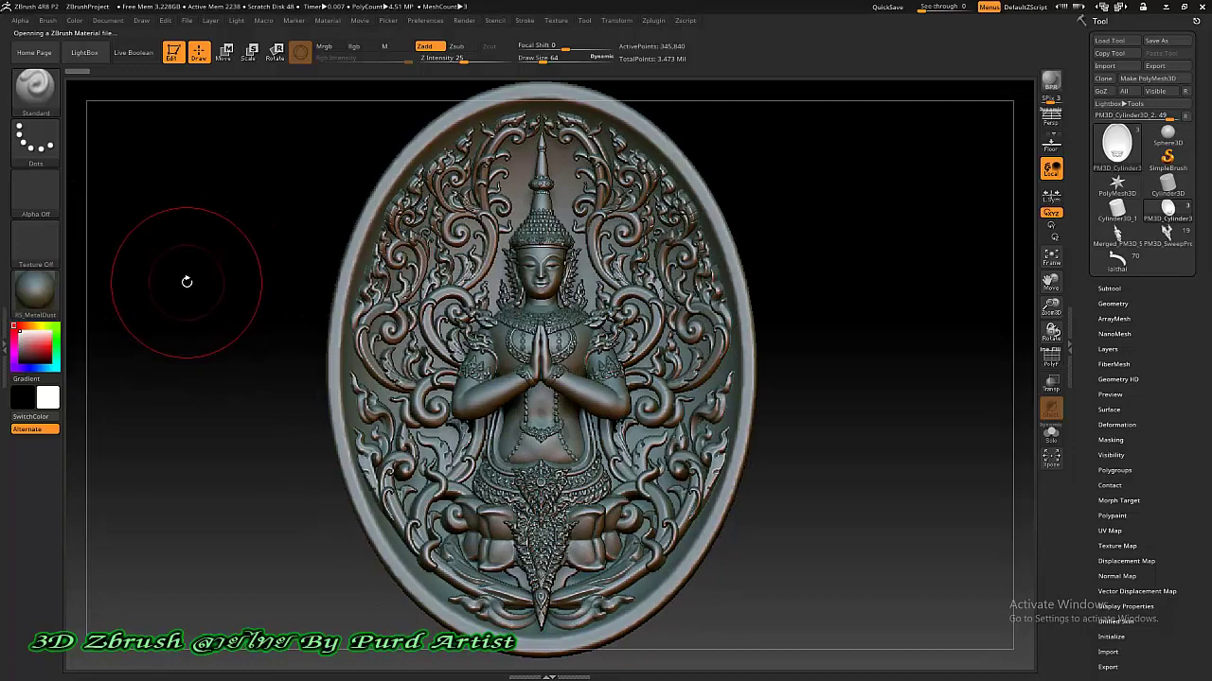
mouse_move(189, 280)
left_mouse_down()
mouse_move(200, 281)
mouse_move(153, 289)
left_mouse_up()
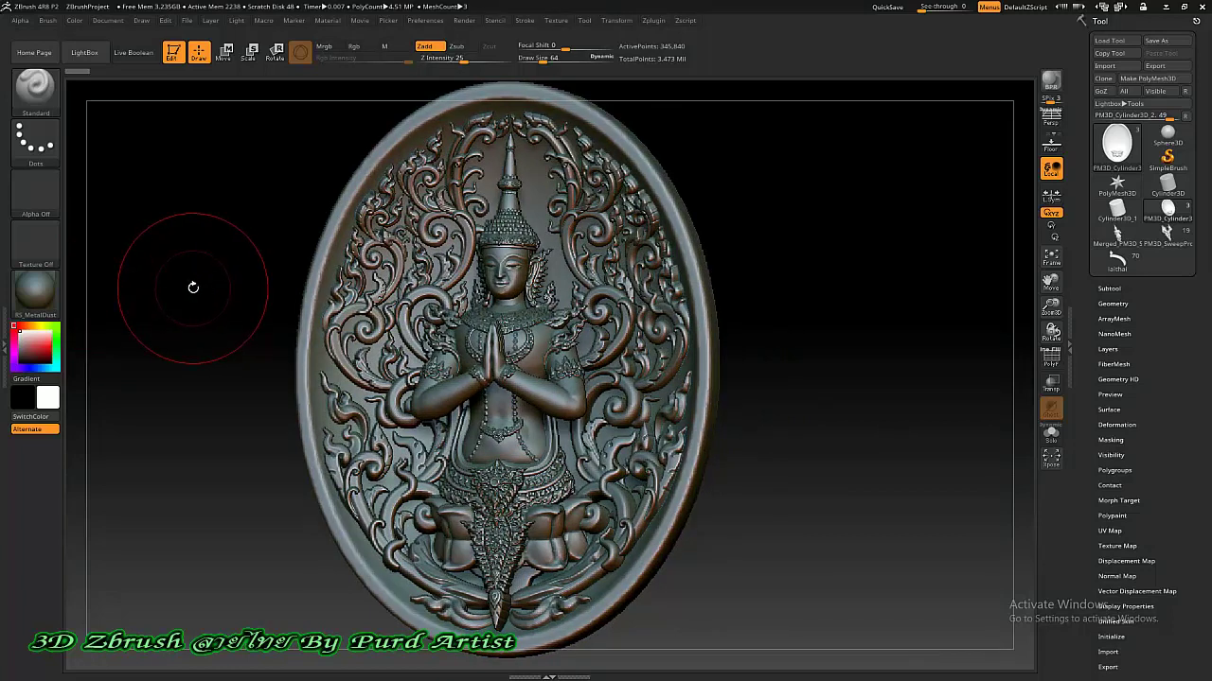